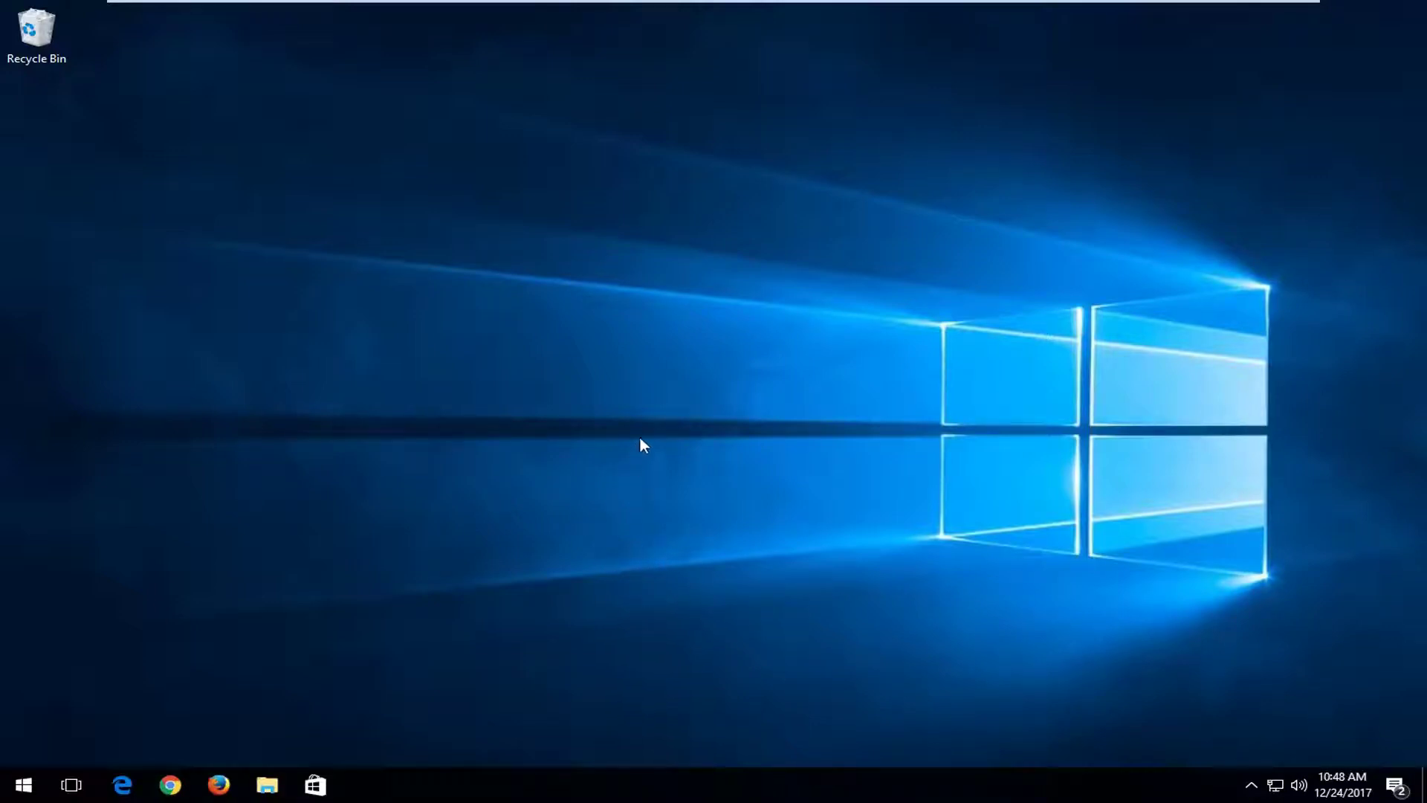
Launch regedit from Start search as administrator and approve the UAC elevation prompt.
click(23, 785)
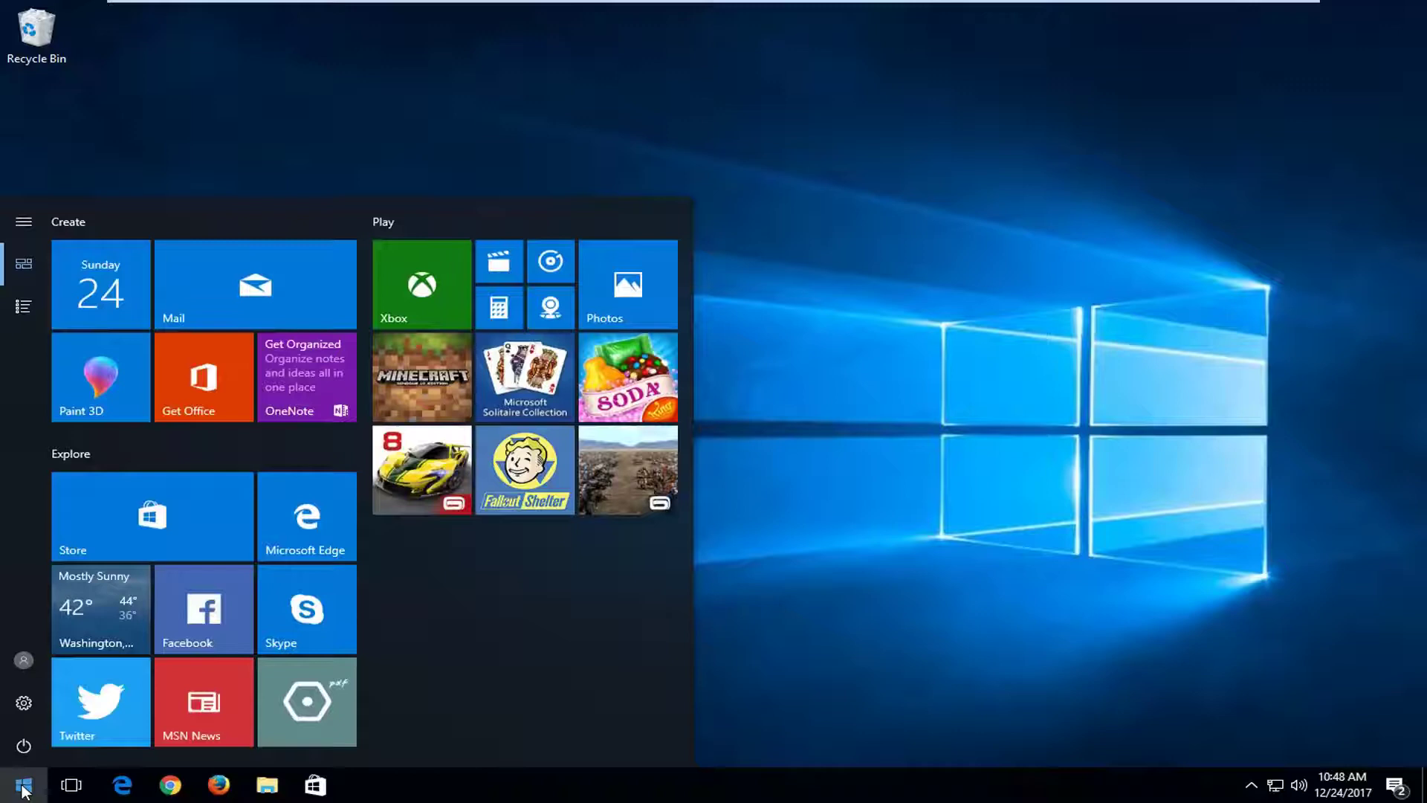
text(regedit)
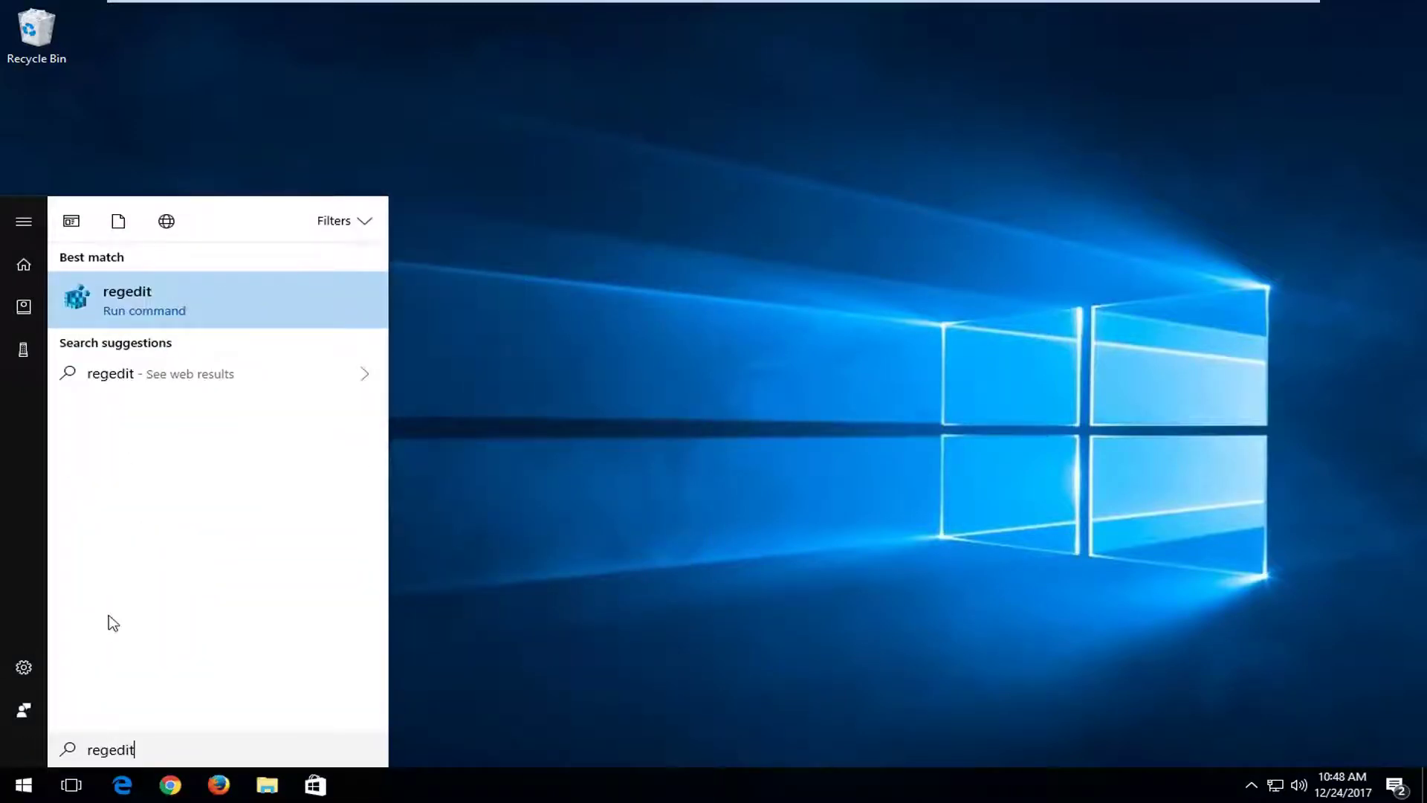
right_click(131, 294)
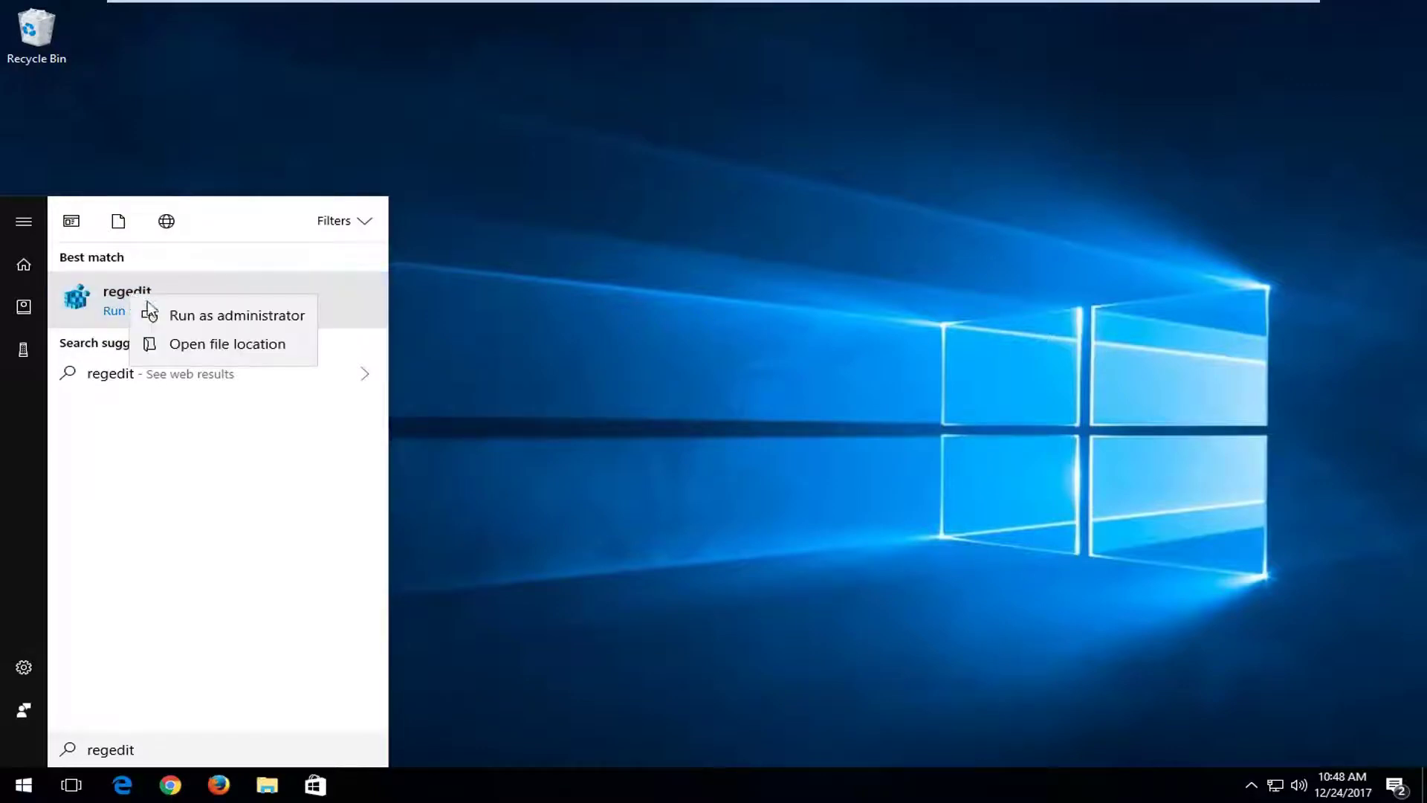
click(197, 320)
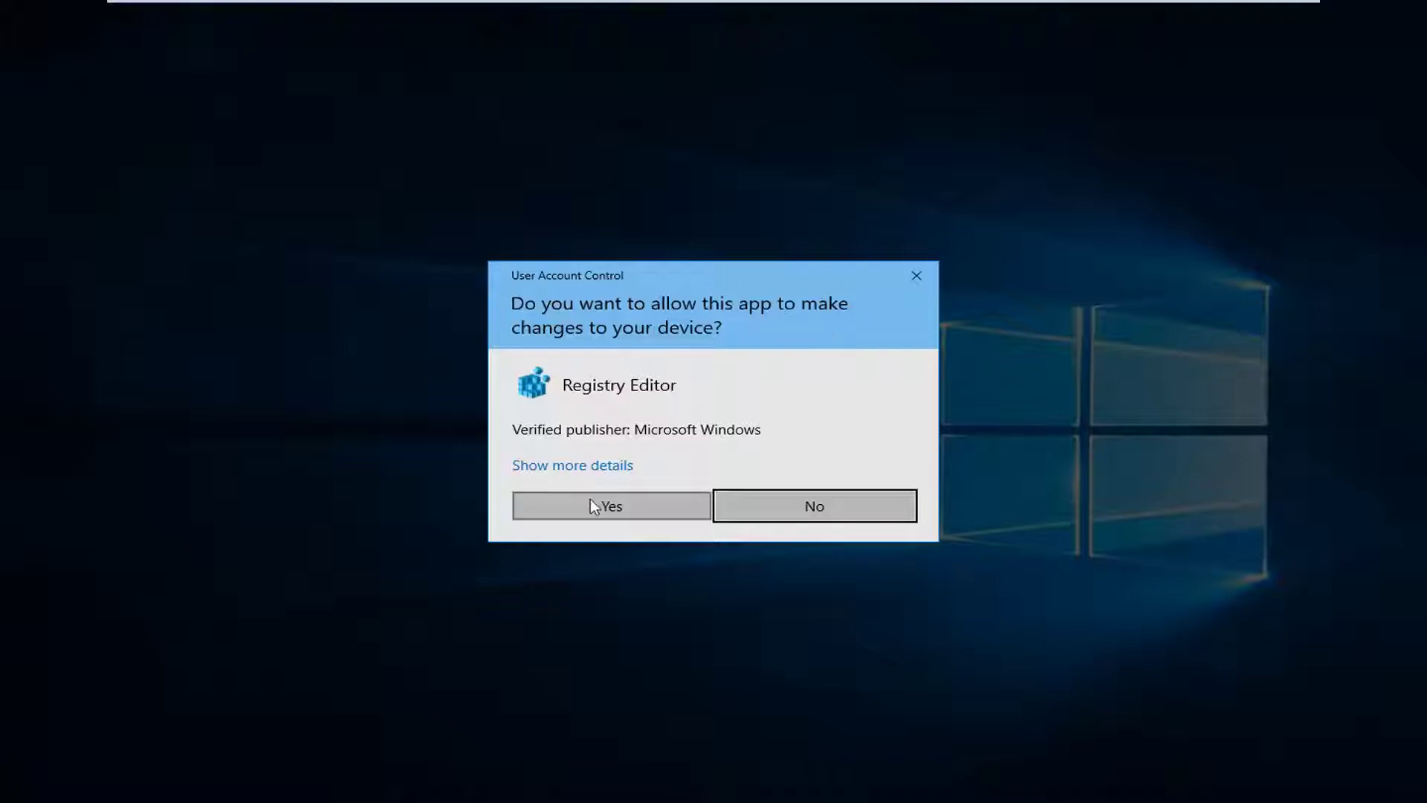
click(608, 514)
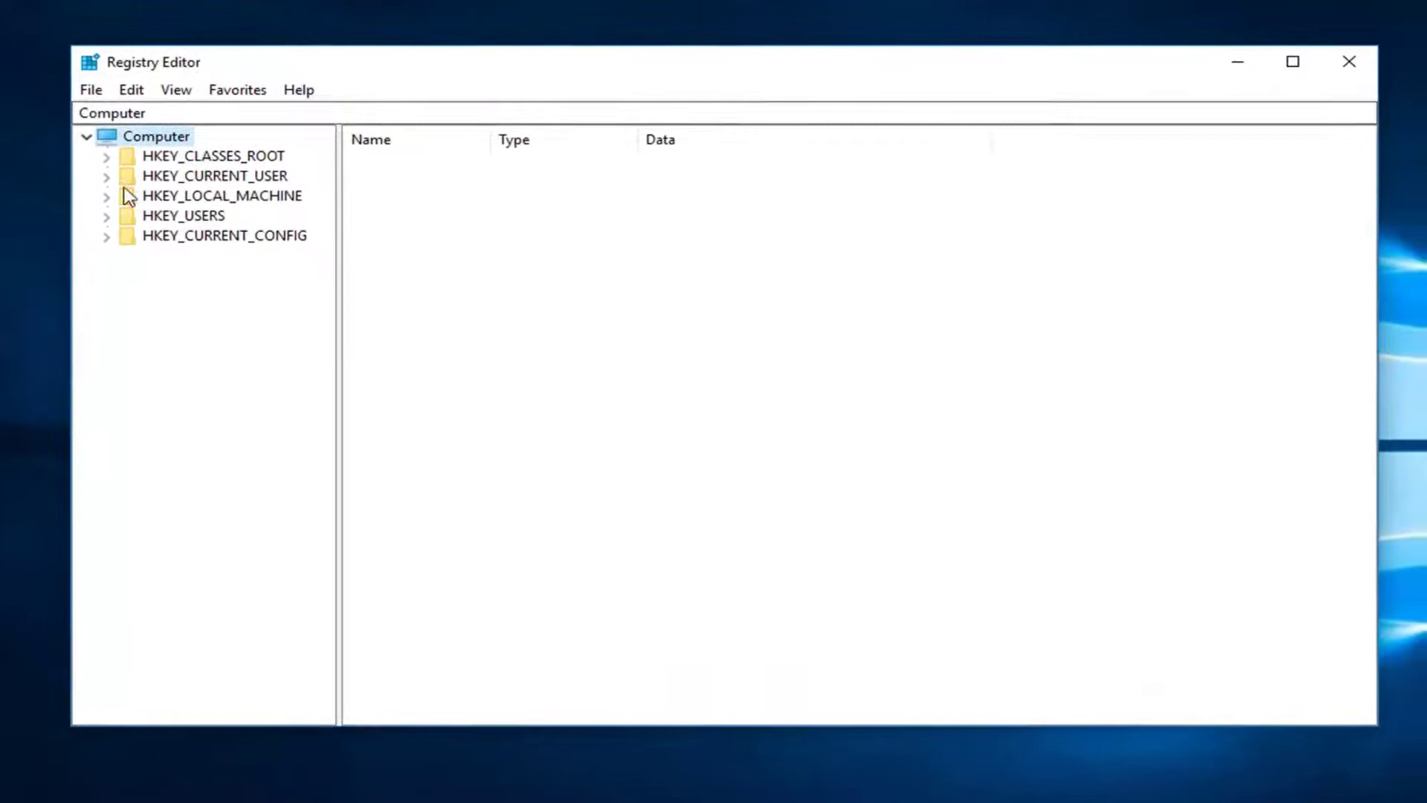
Expand HKEY_LOCAL_MACHINE > SOFTWARE > Microsoft and widen the key tree pane.
click(176, 199)
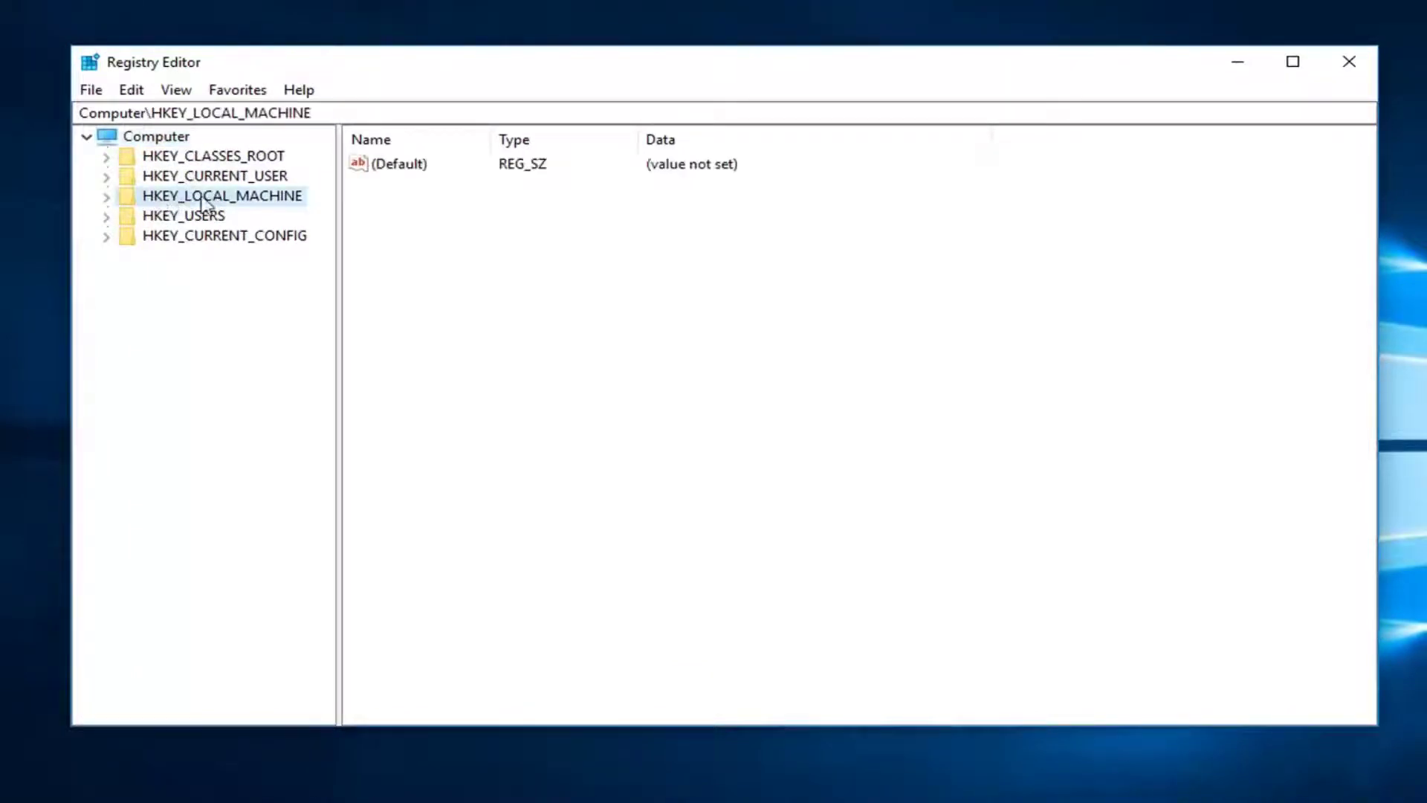
click(107, 197)
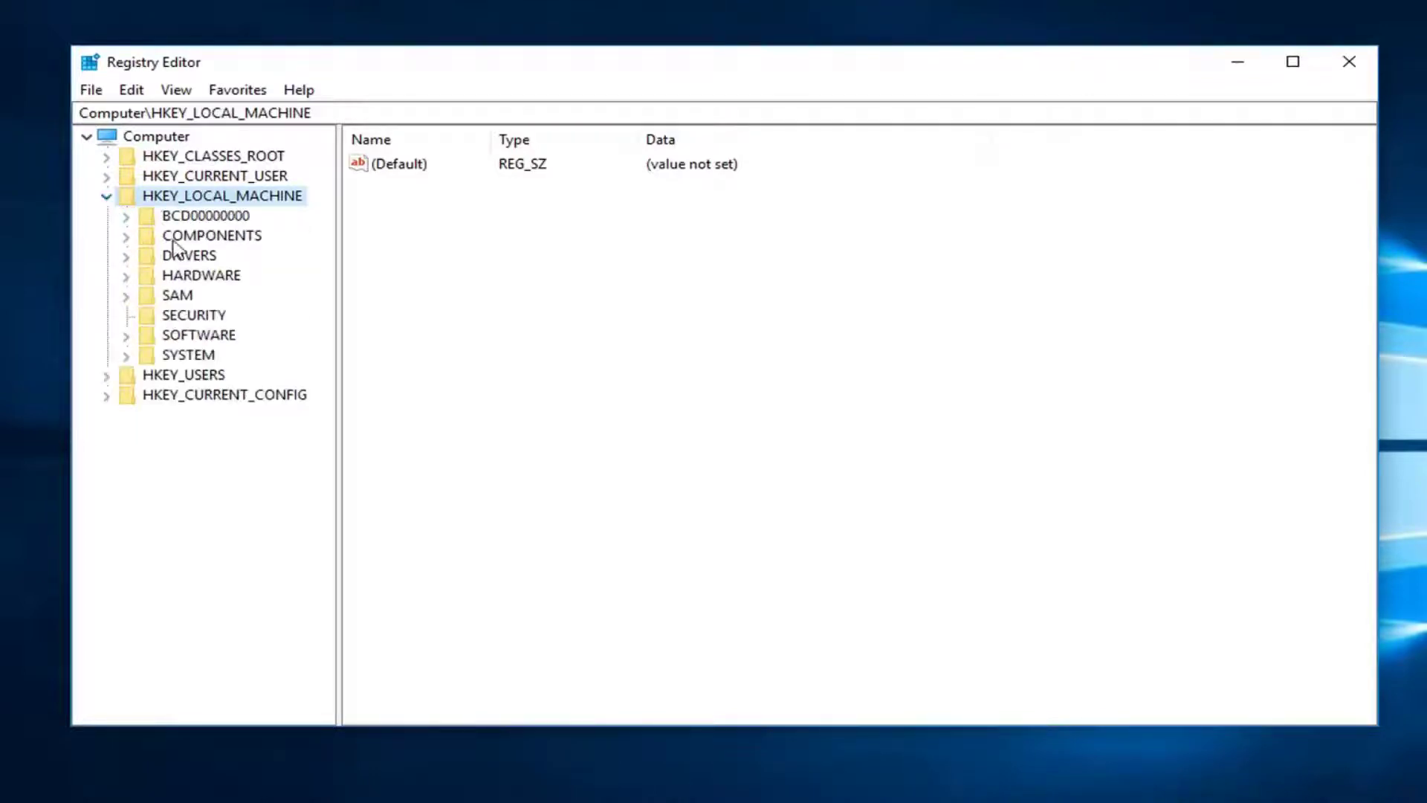
click(127, 336)
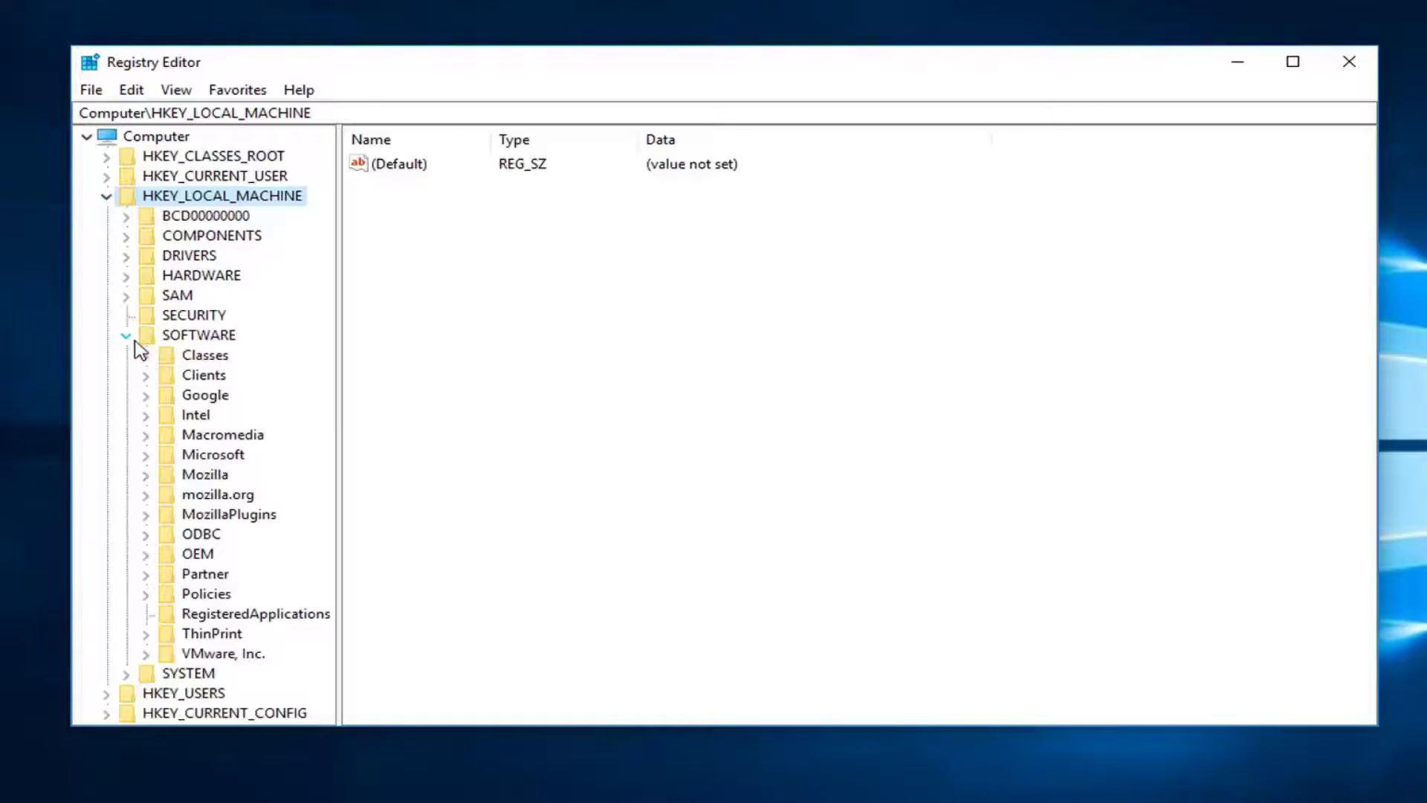
click(147, 455)
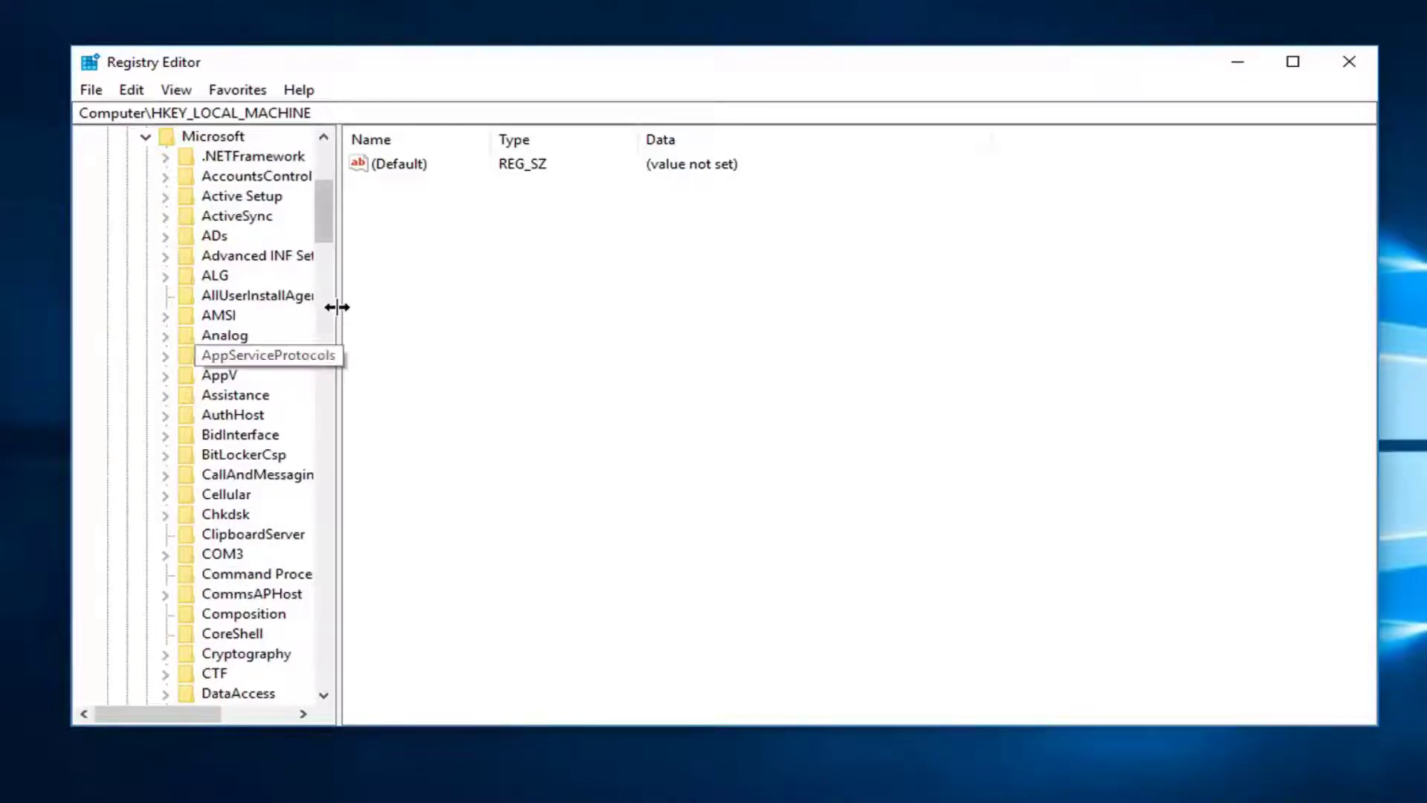
drag(336, 310, 514, 284)
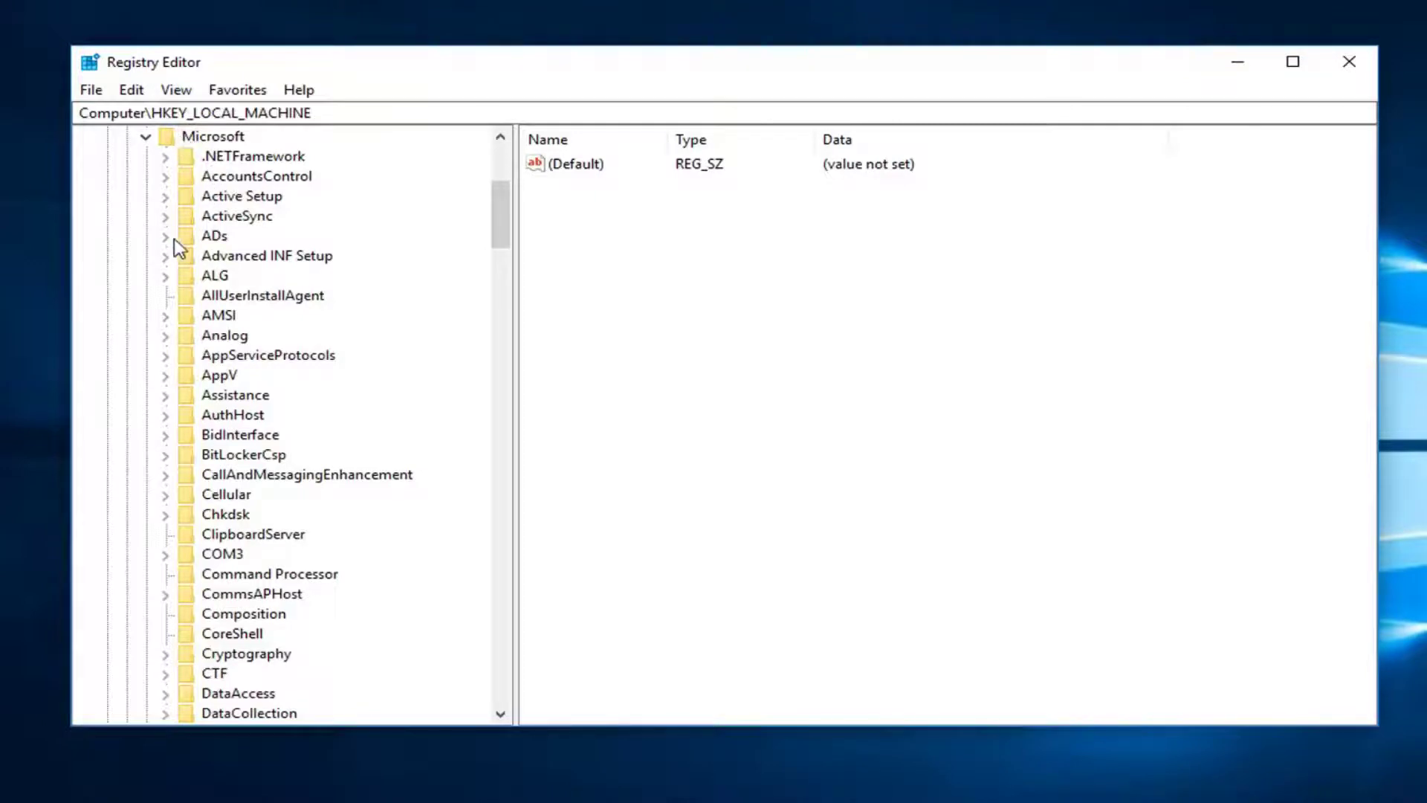
Expand Microsoft\Windows\CurrentVersion and open its Policies key.
scroll(287, 461, down, 20)
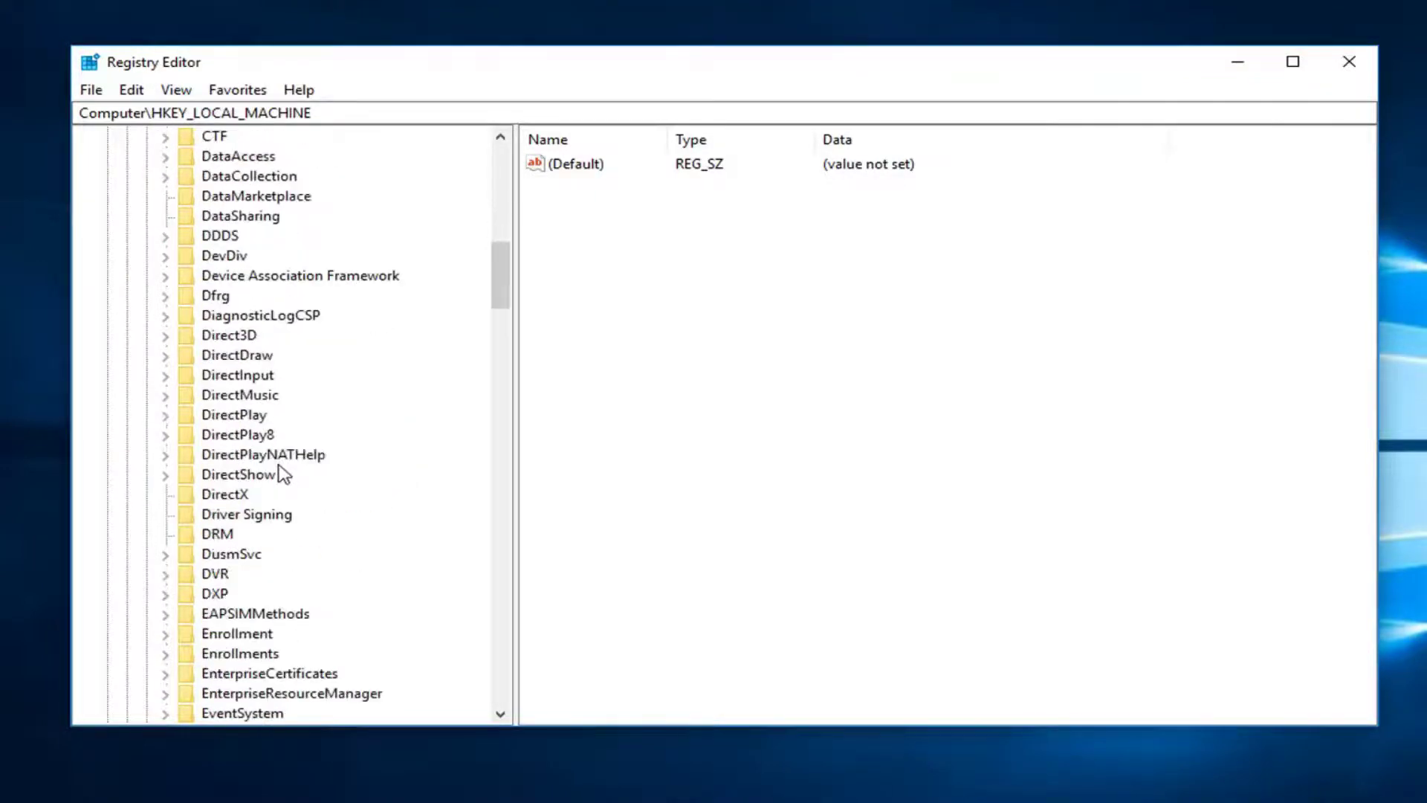
scroll(286, 474, down, 20)
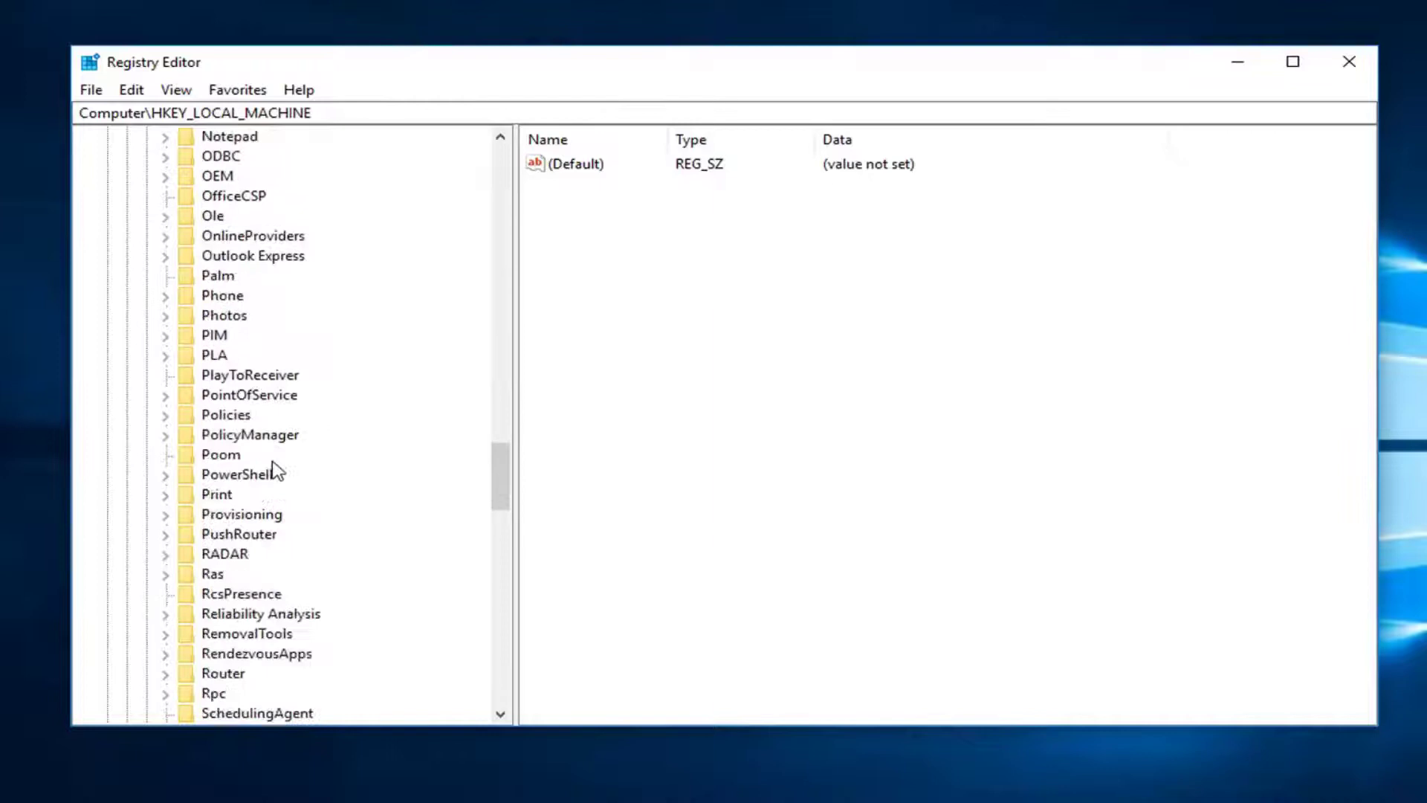
scroll(273, 465, down, 10)
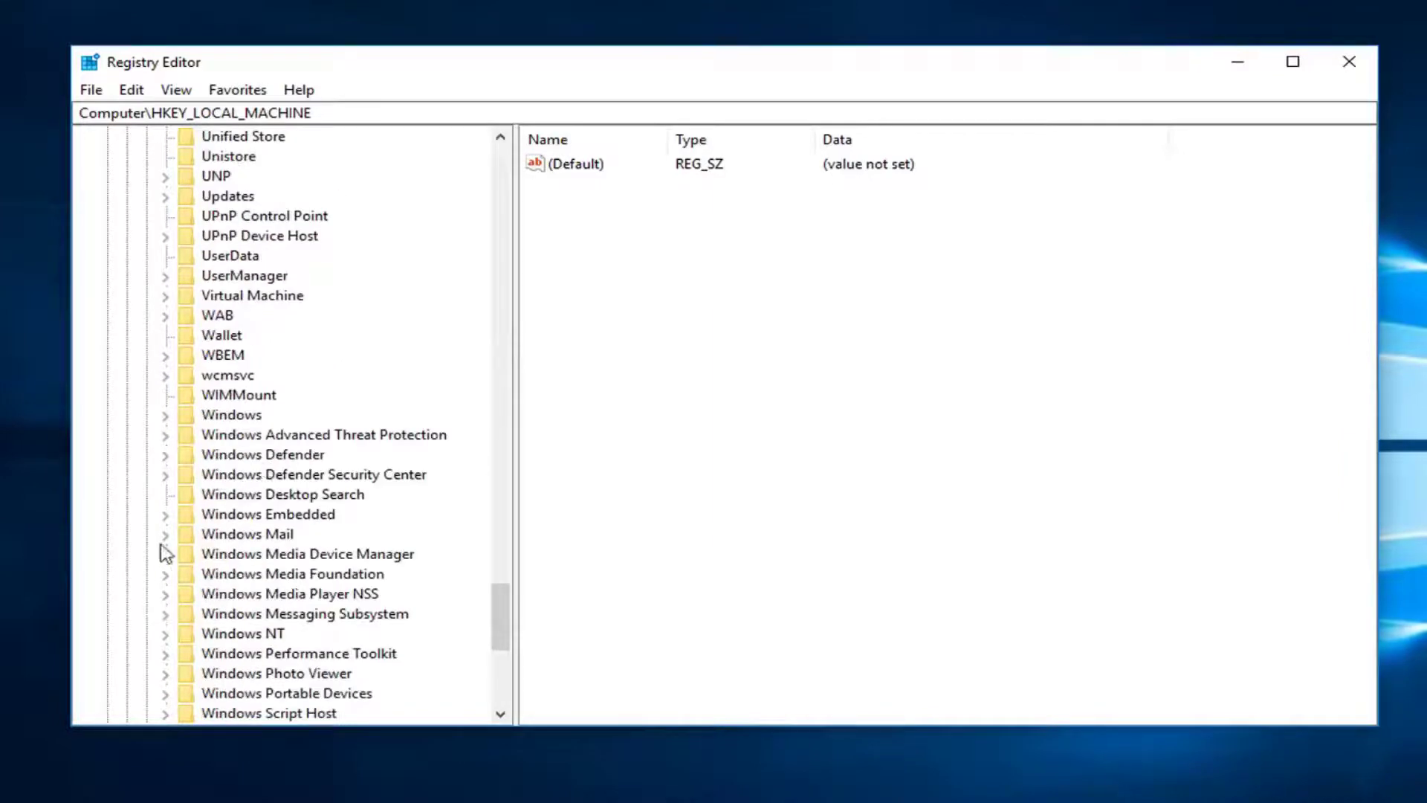
click(210, 418)
click(165, 416)
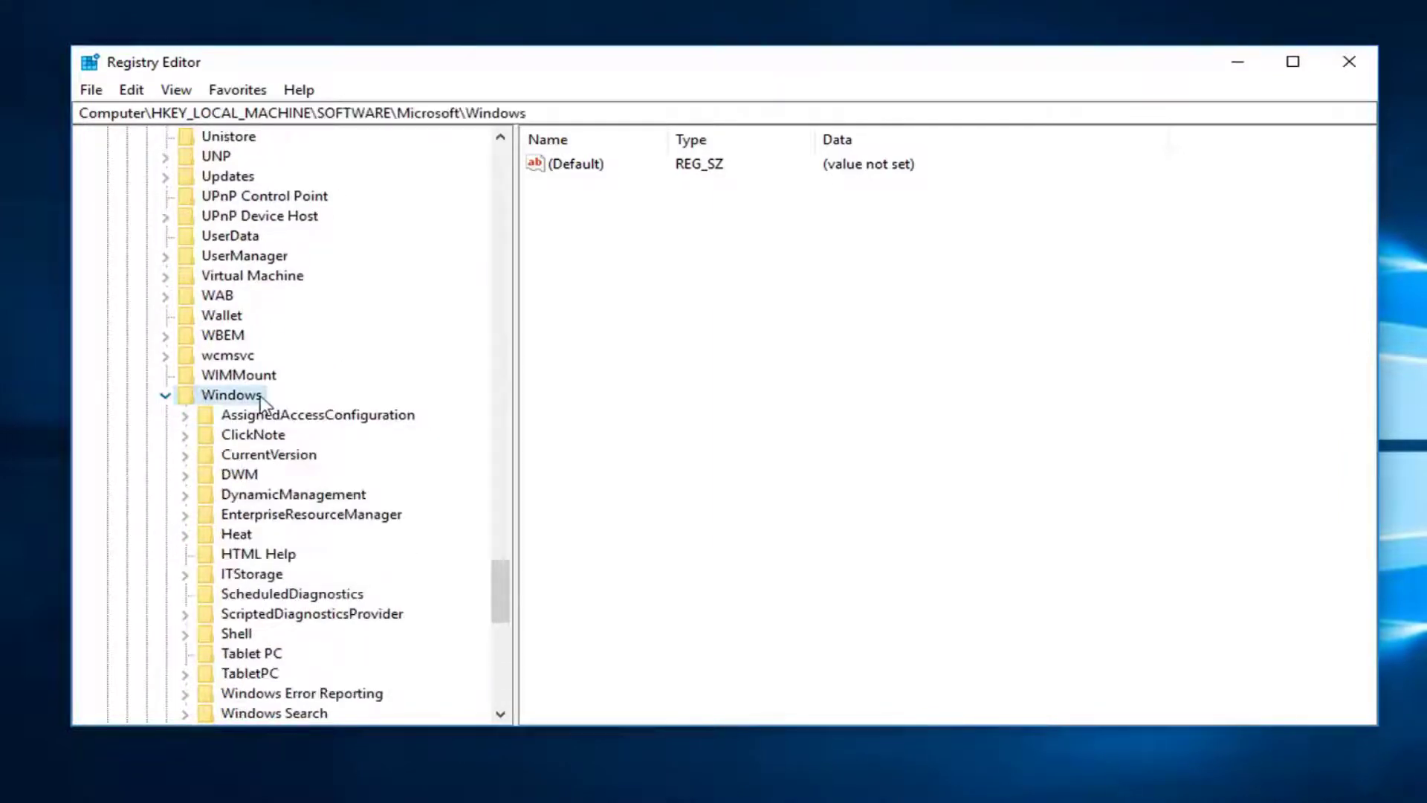
click(240, 455)
click(185, 455)
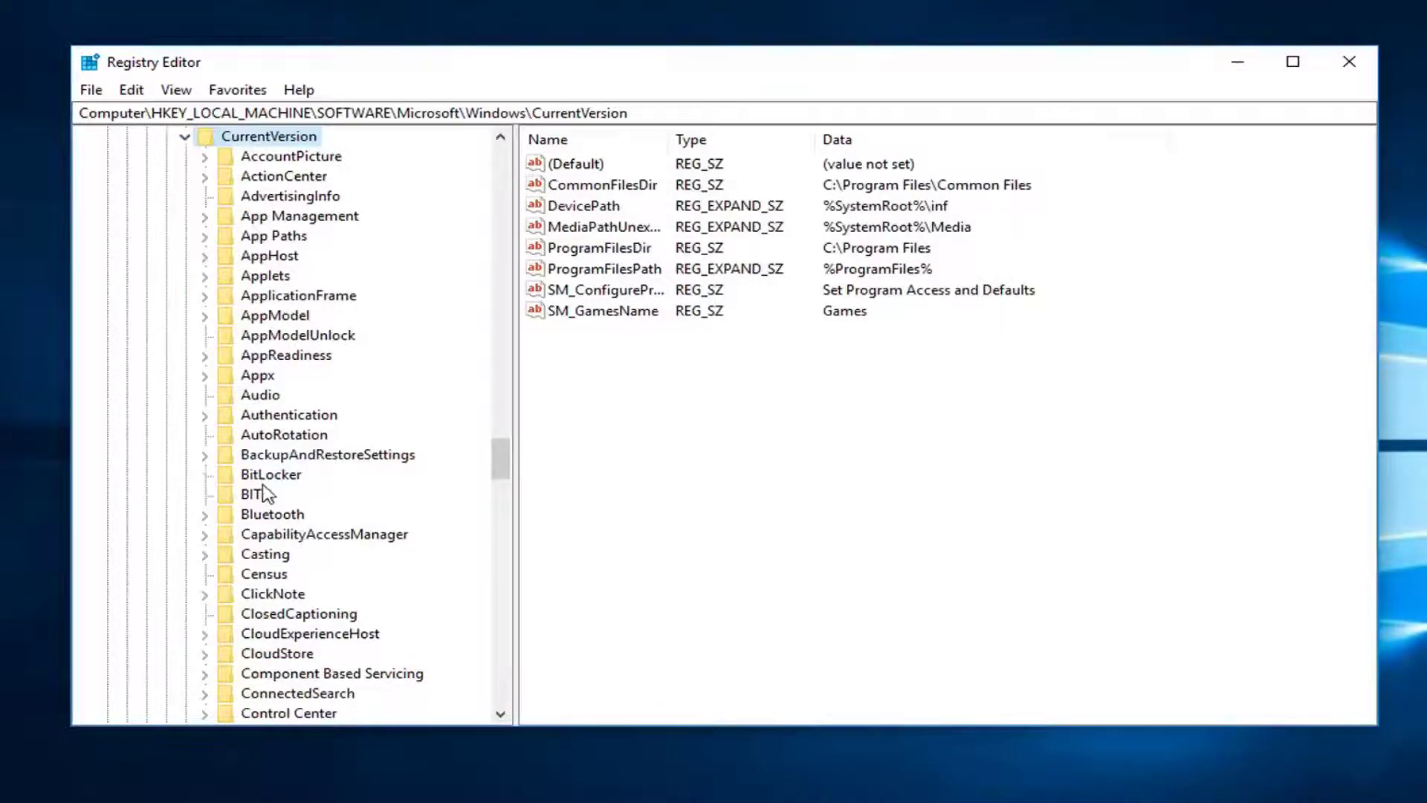
scroll(257, 492, down, 3)
scroll(258, 492, down, 16)
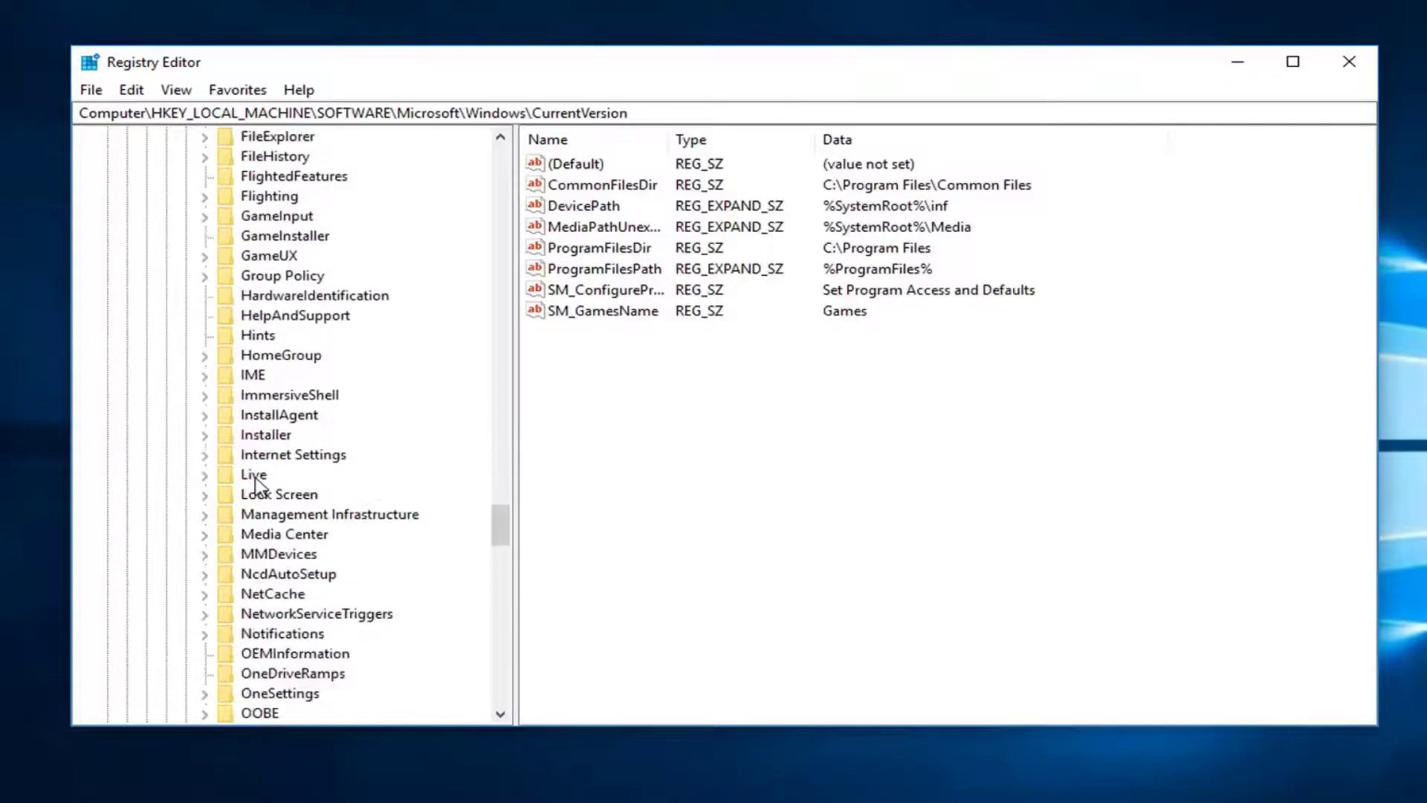
scroll(188, 689, down, 4)
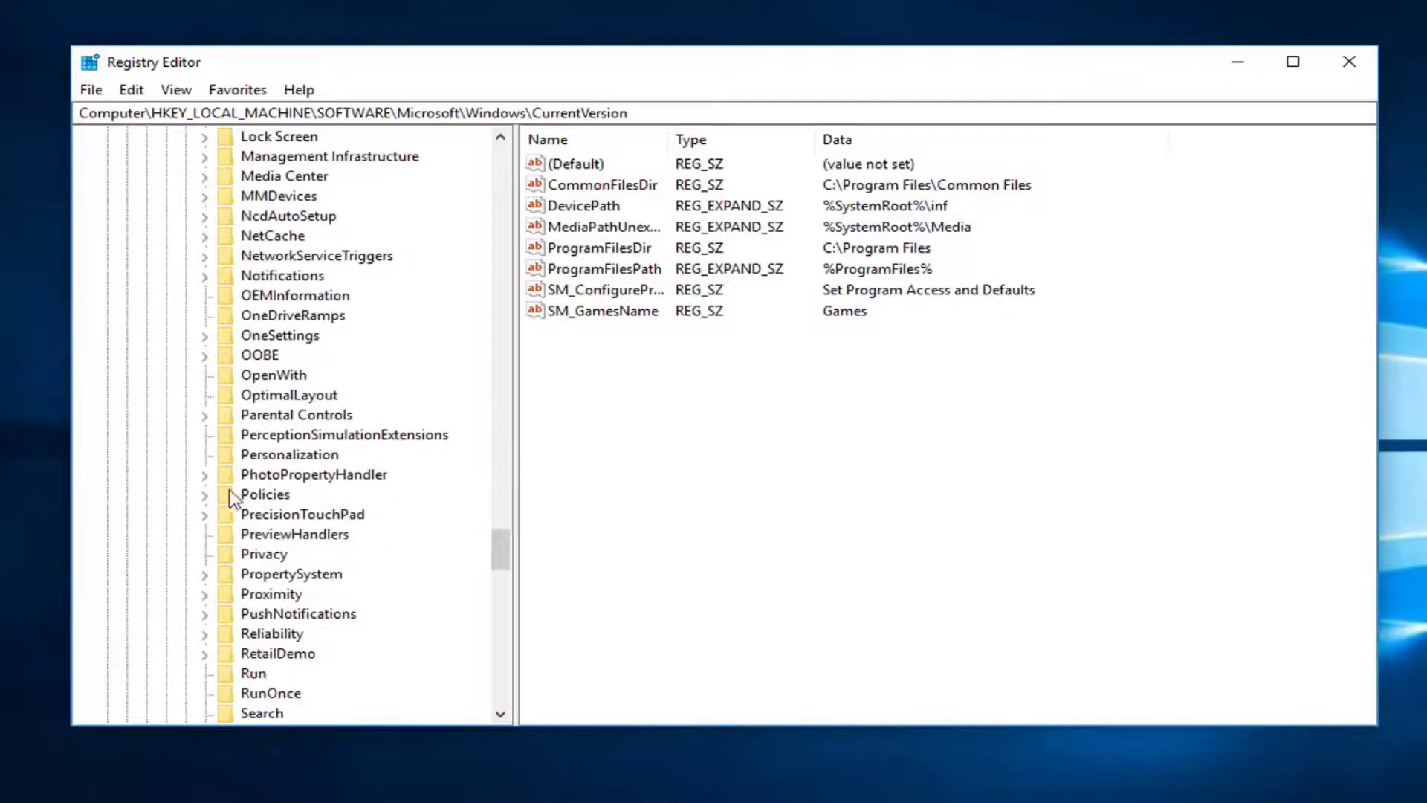
click(206, 494)
click(204, 494)
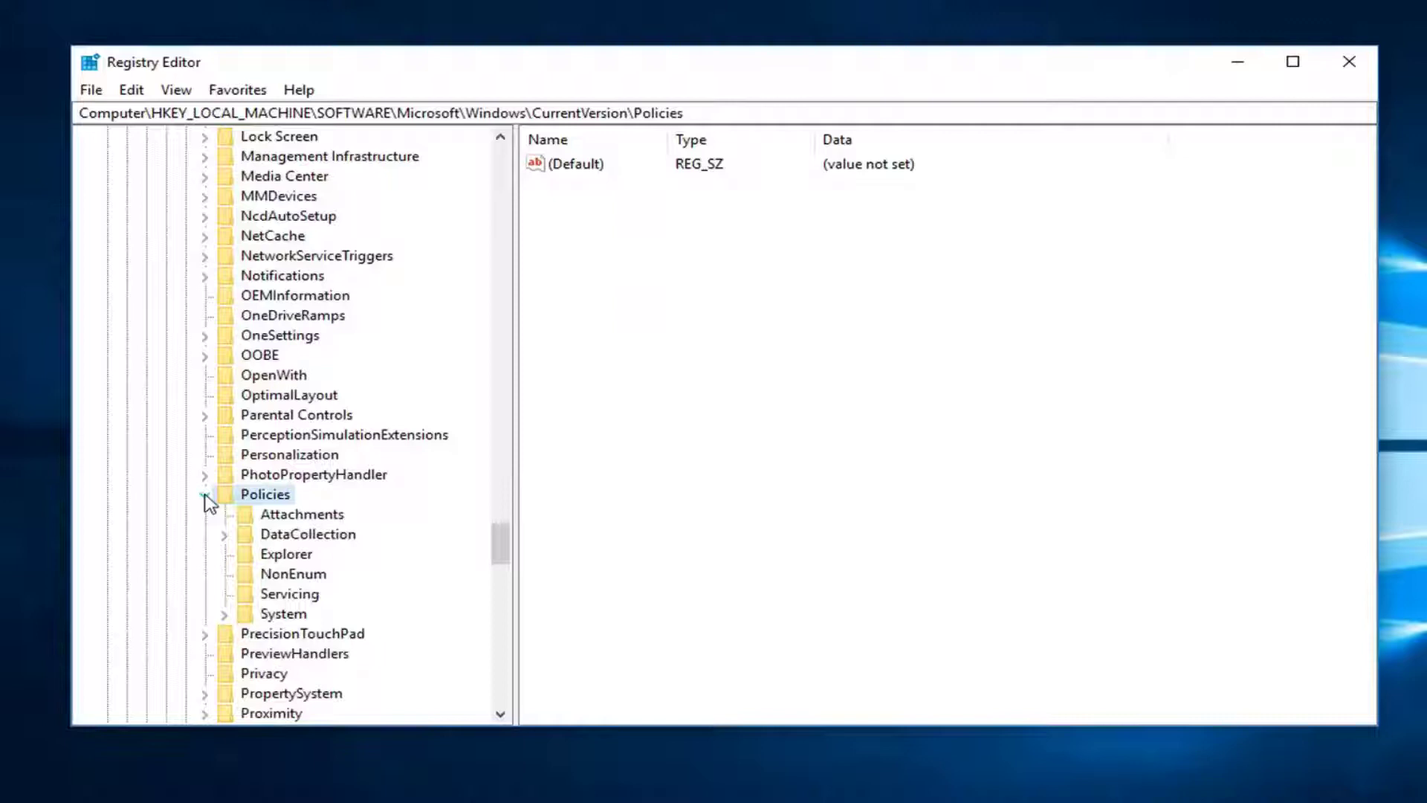
In Policies\System, change dontdisplaylastusername's value data from 0 to 1.
click(273, 616)
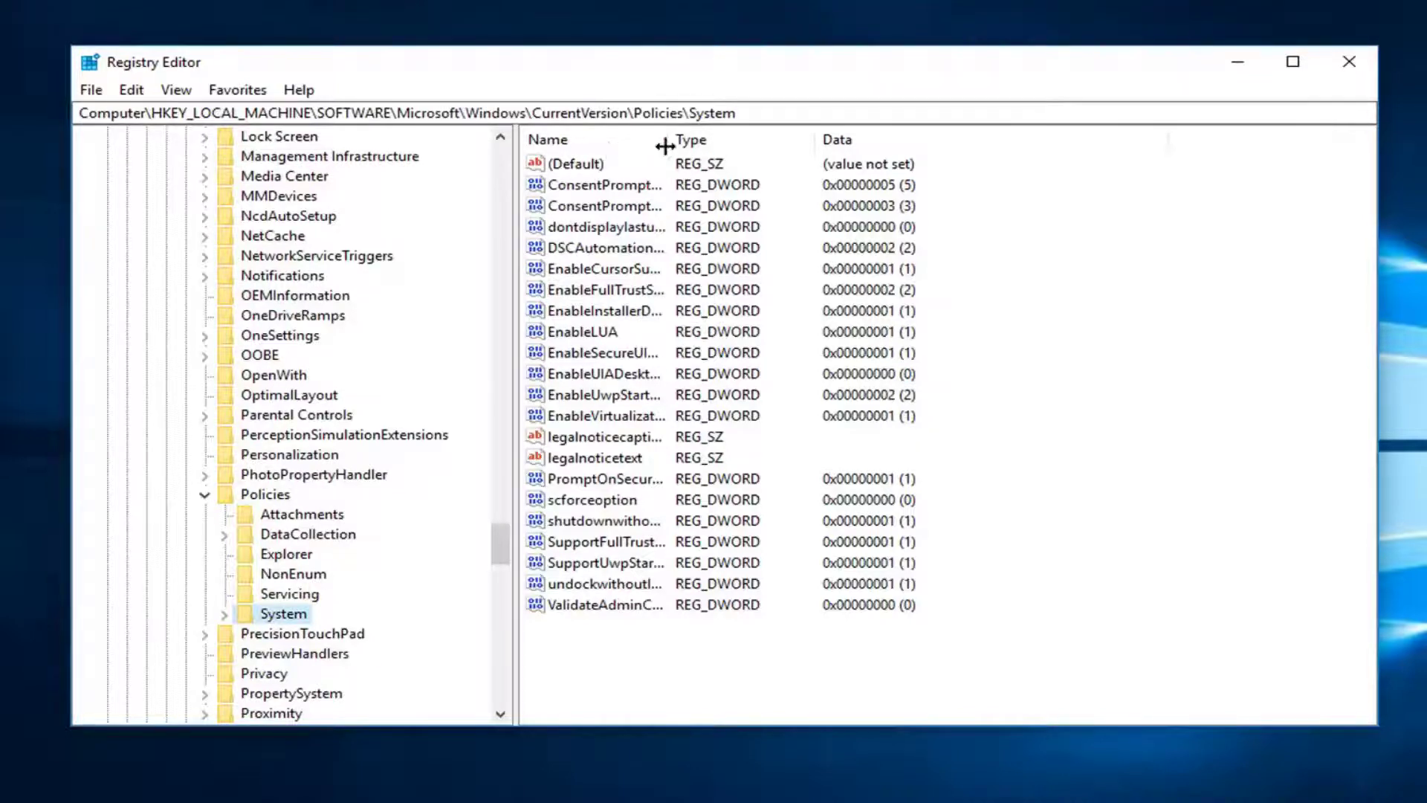
drag(670, 139, 817, 140)
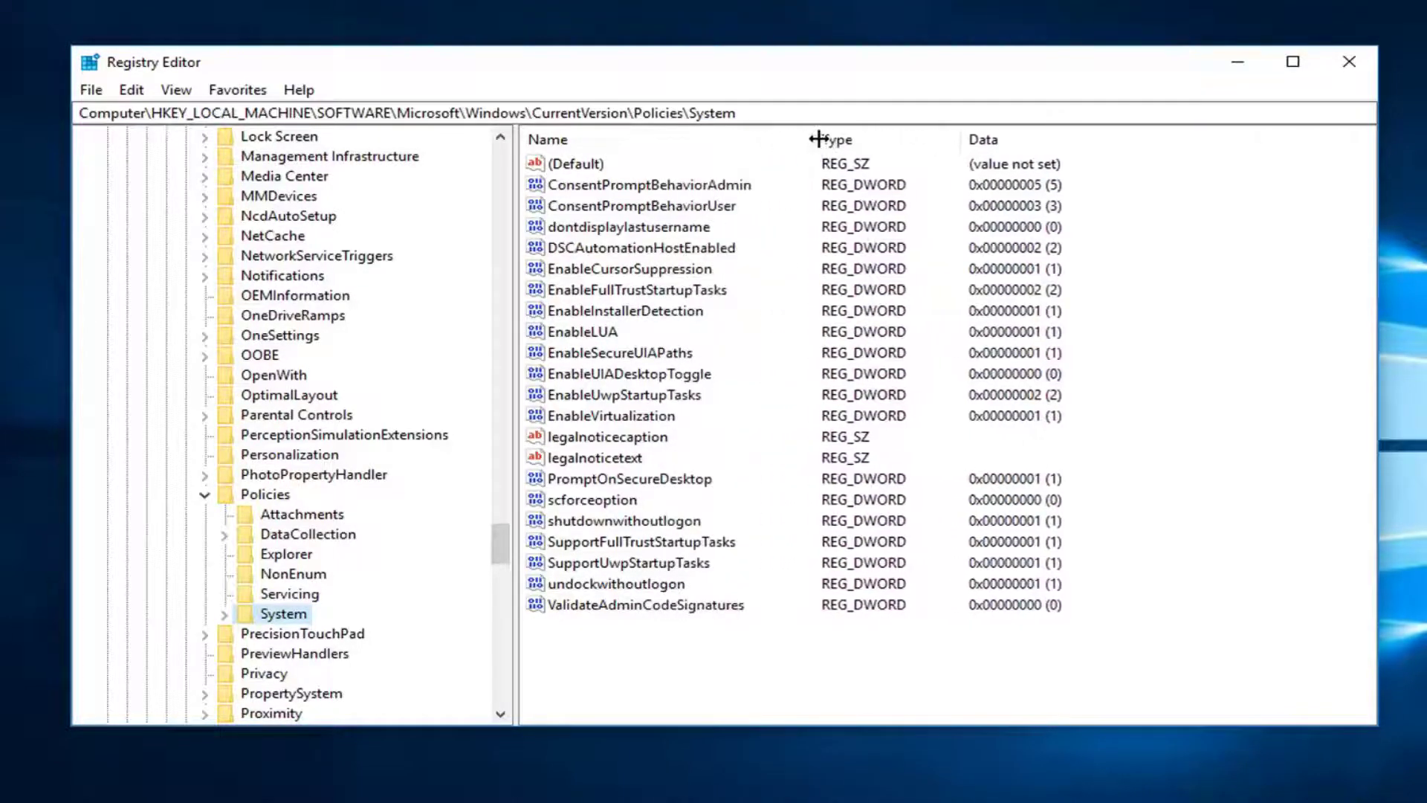
click(623, 230)
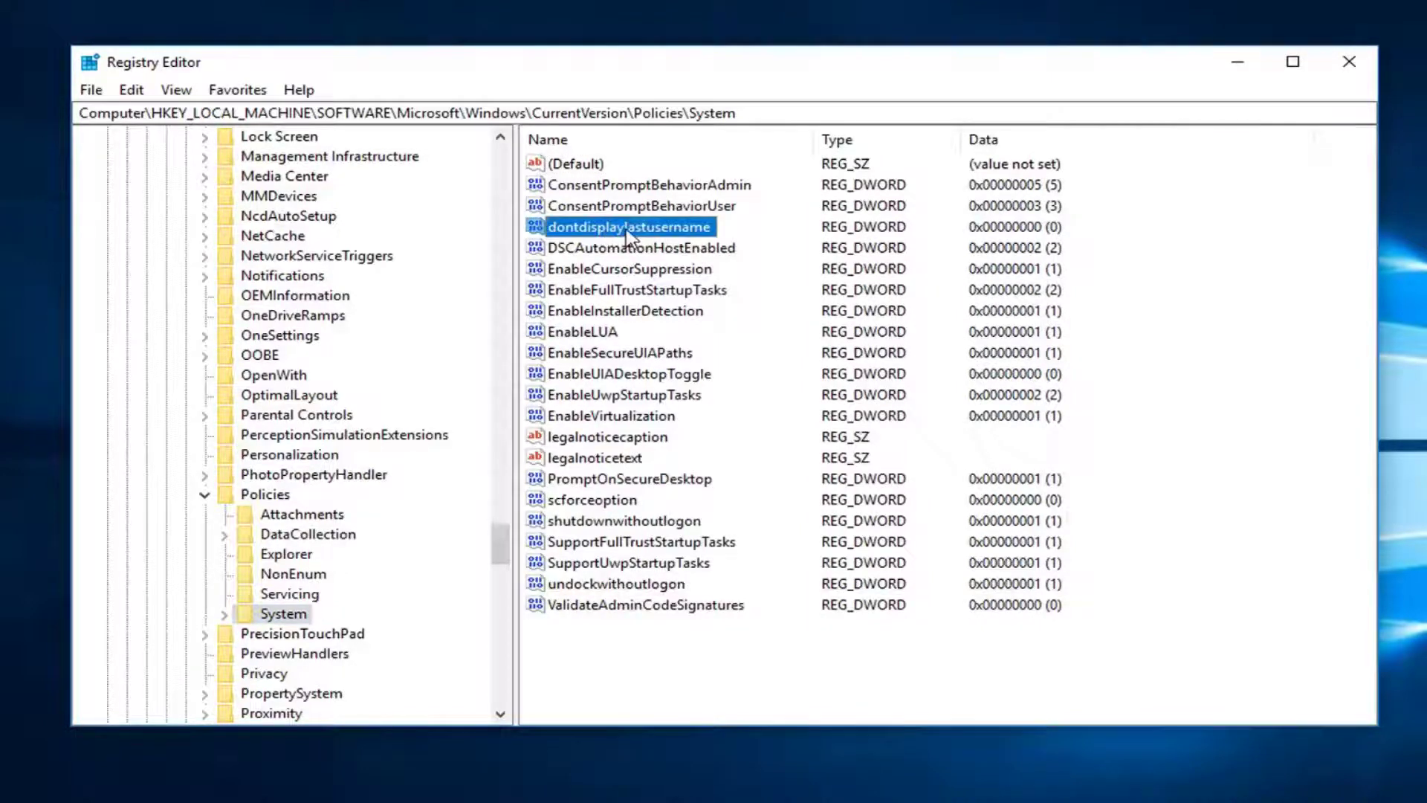
double_click(627, 232)
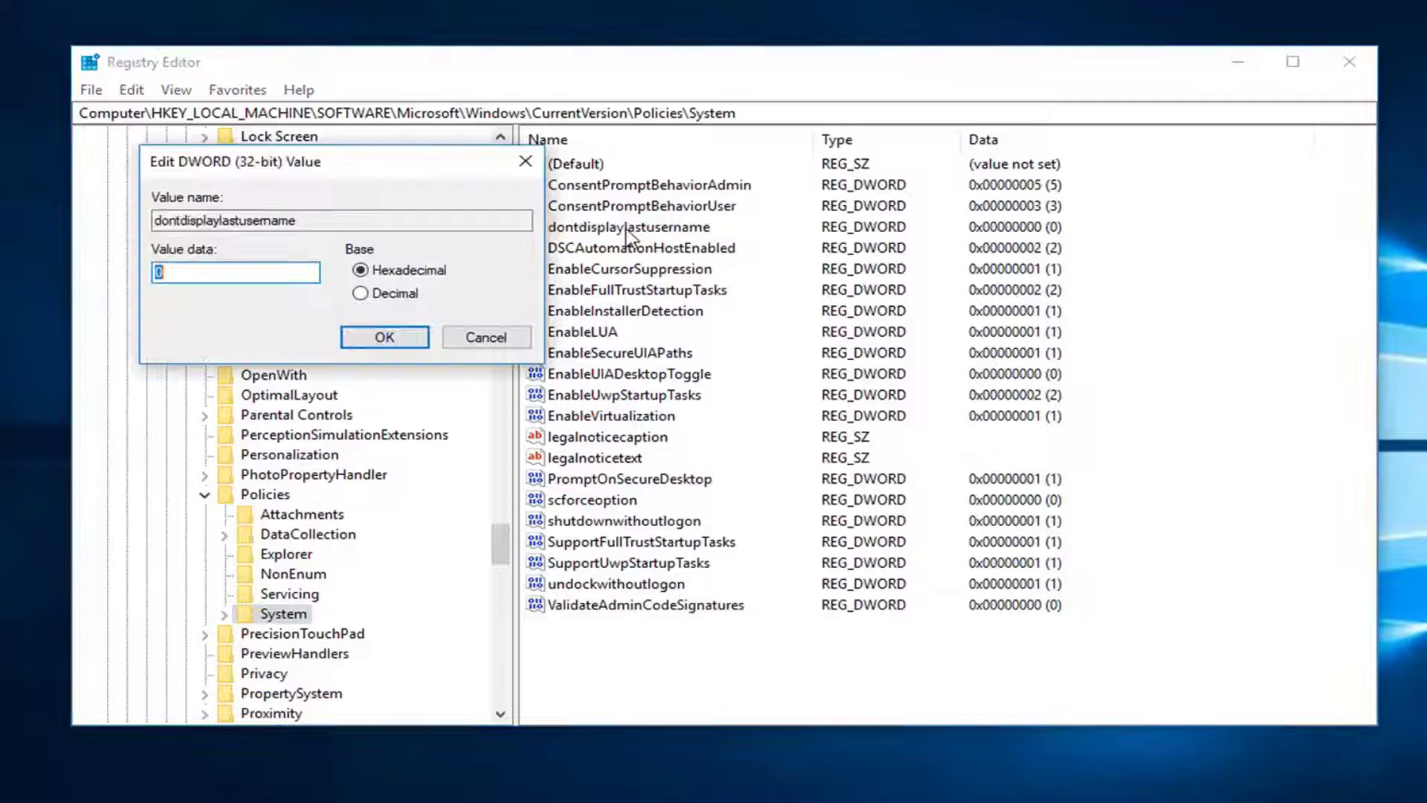
drag(288, 168, 667, 179)
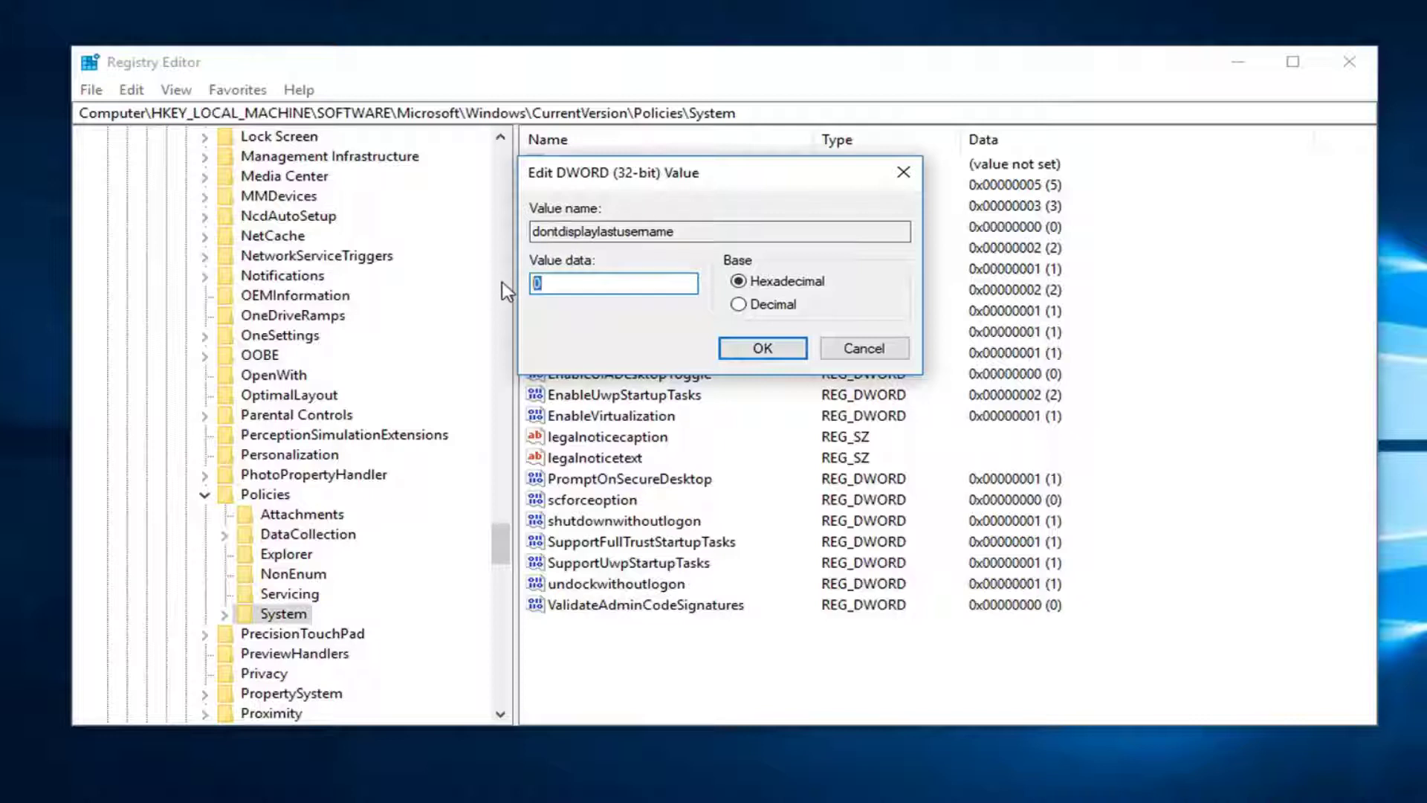
key(BackSpace)
text(1)
click(762, 349)
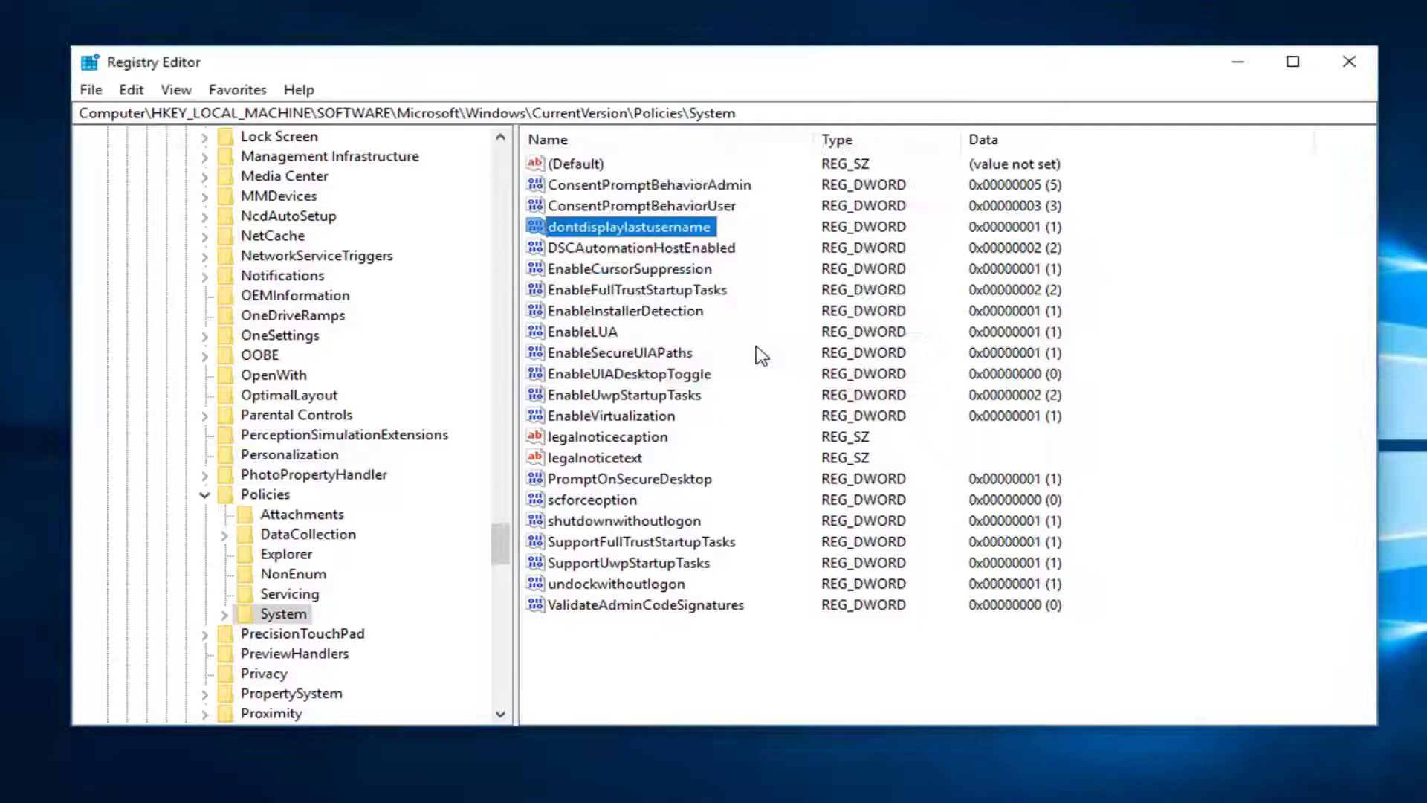
Add a new DWORD (32-bit) value named DontDisplayLockedUserID to the System key.
click(617, 376)
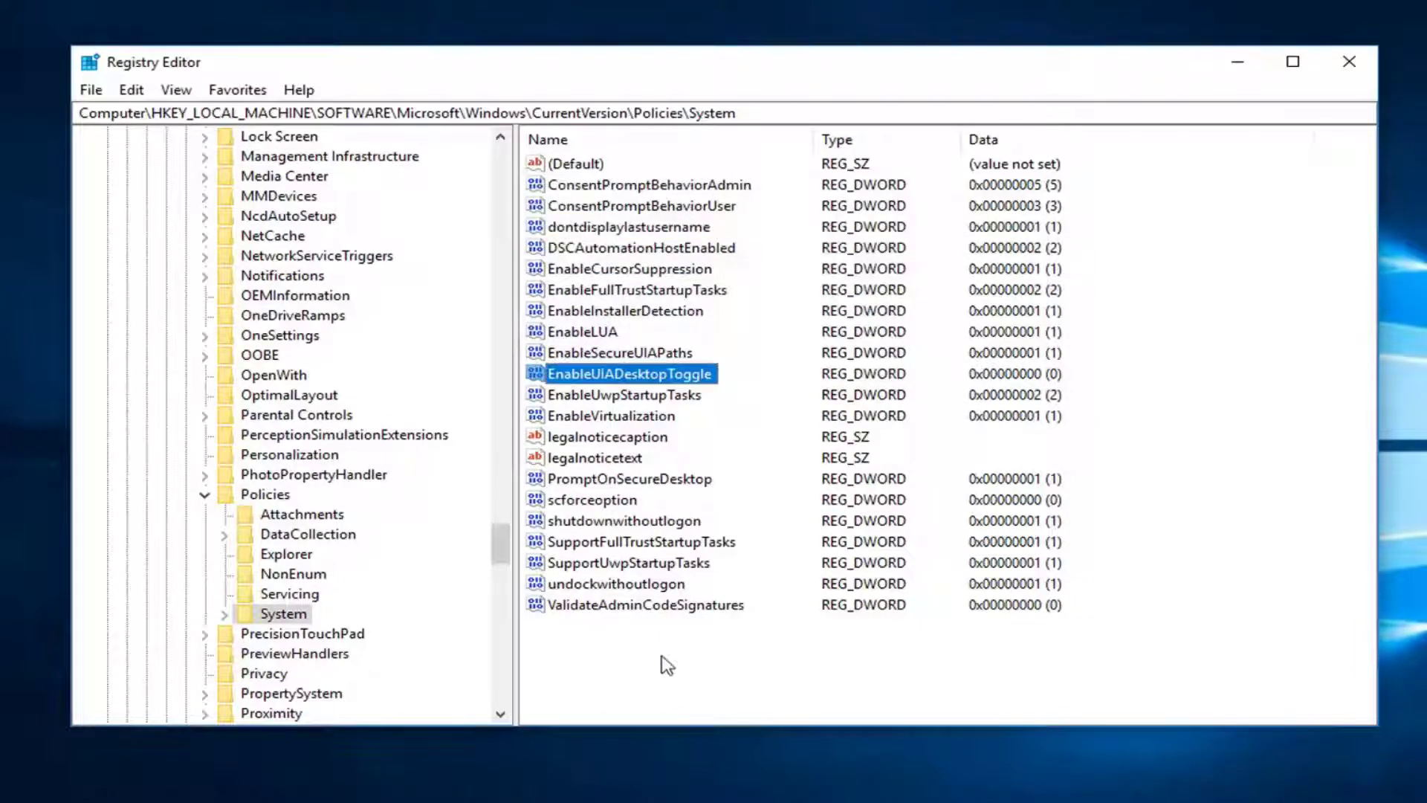
right_click(597, 648)
mouse_move(684, 668)
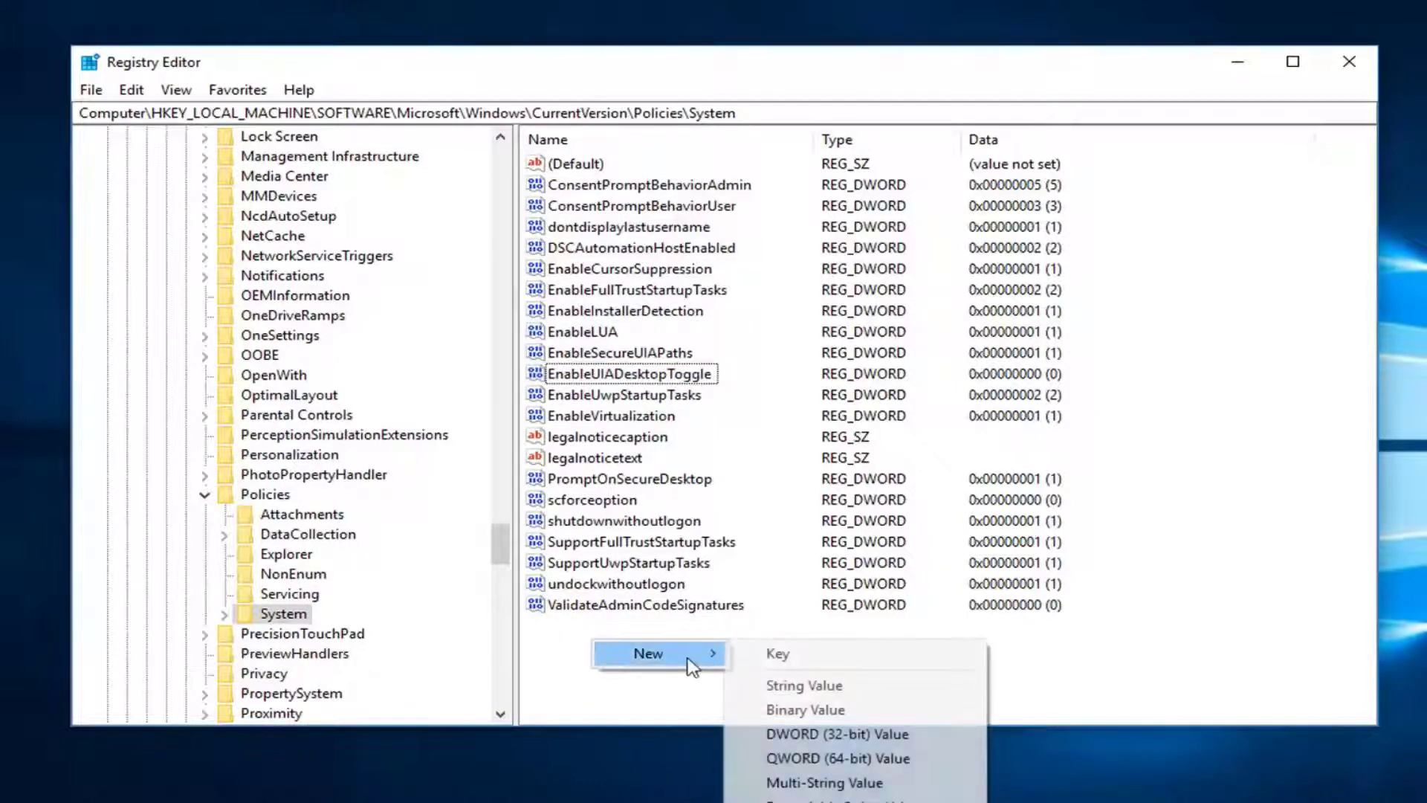
click(812, 735)
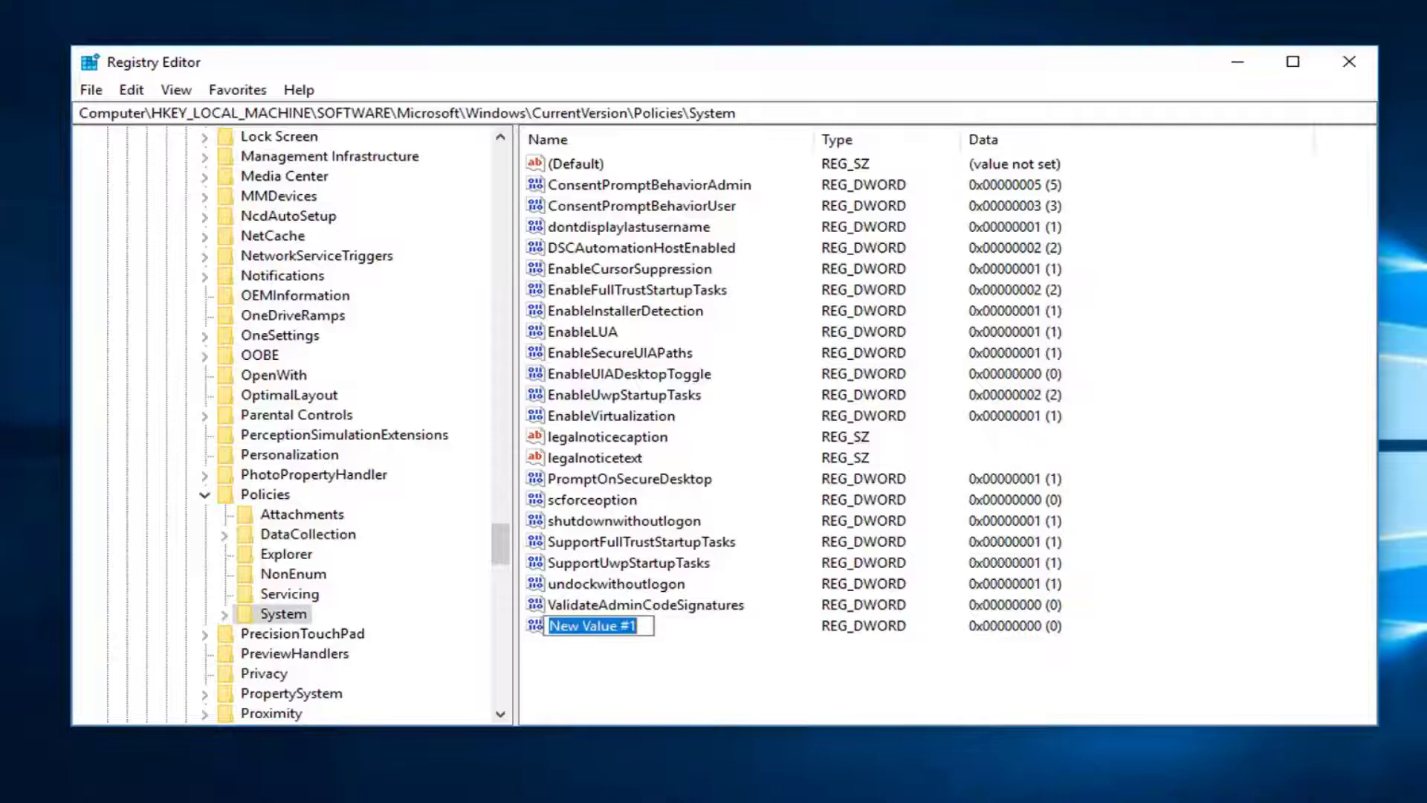
text(Don)
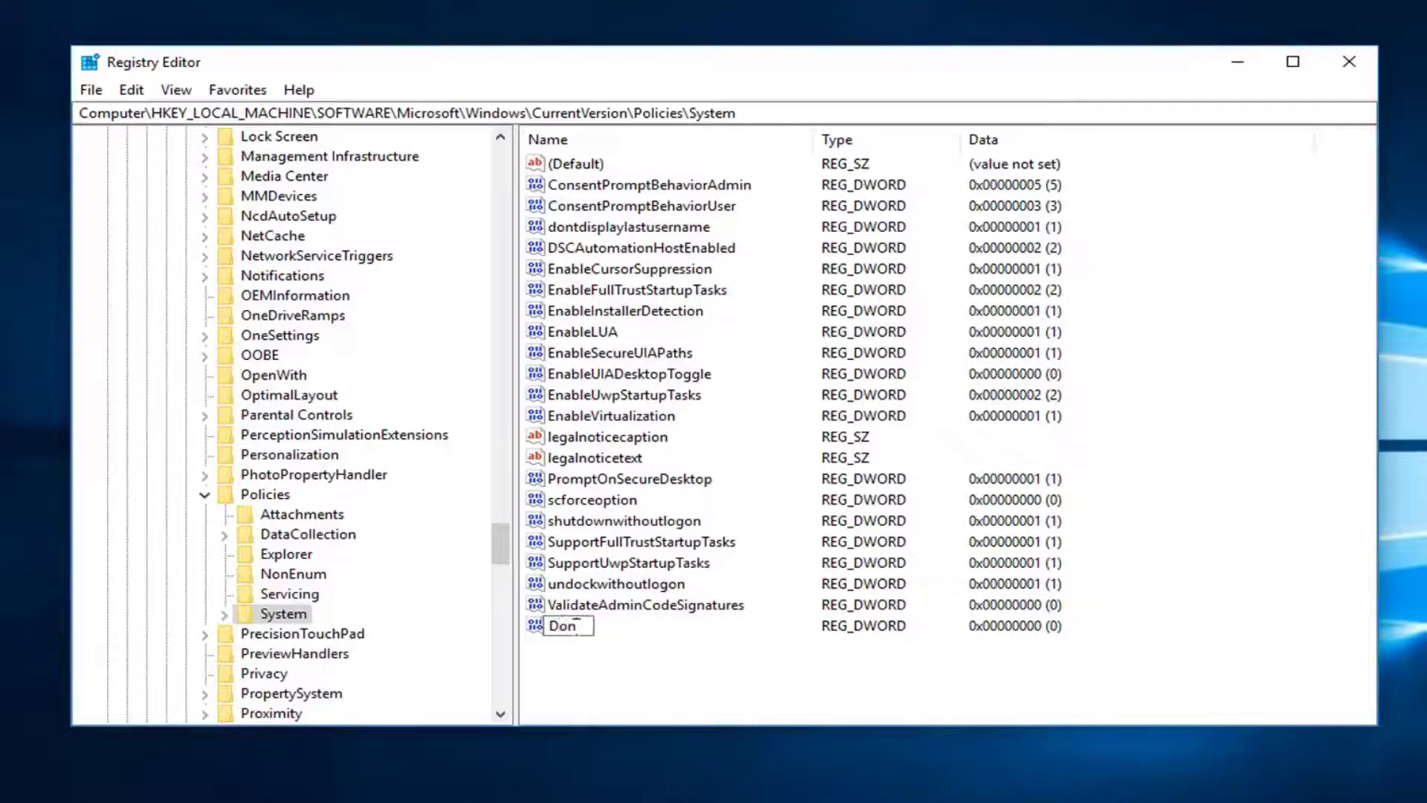
text(tDisplay)
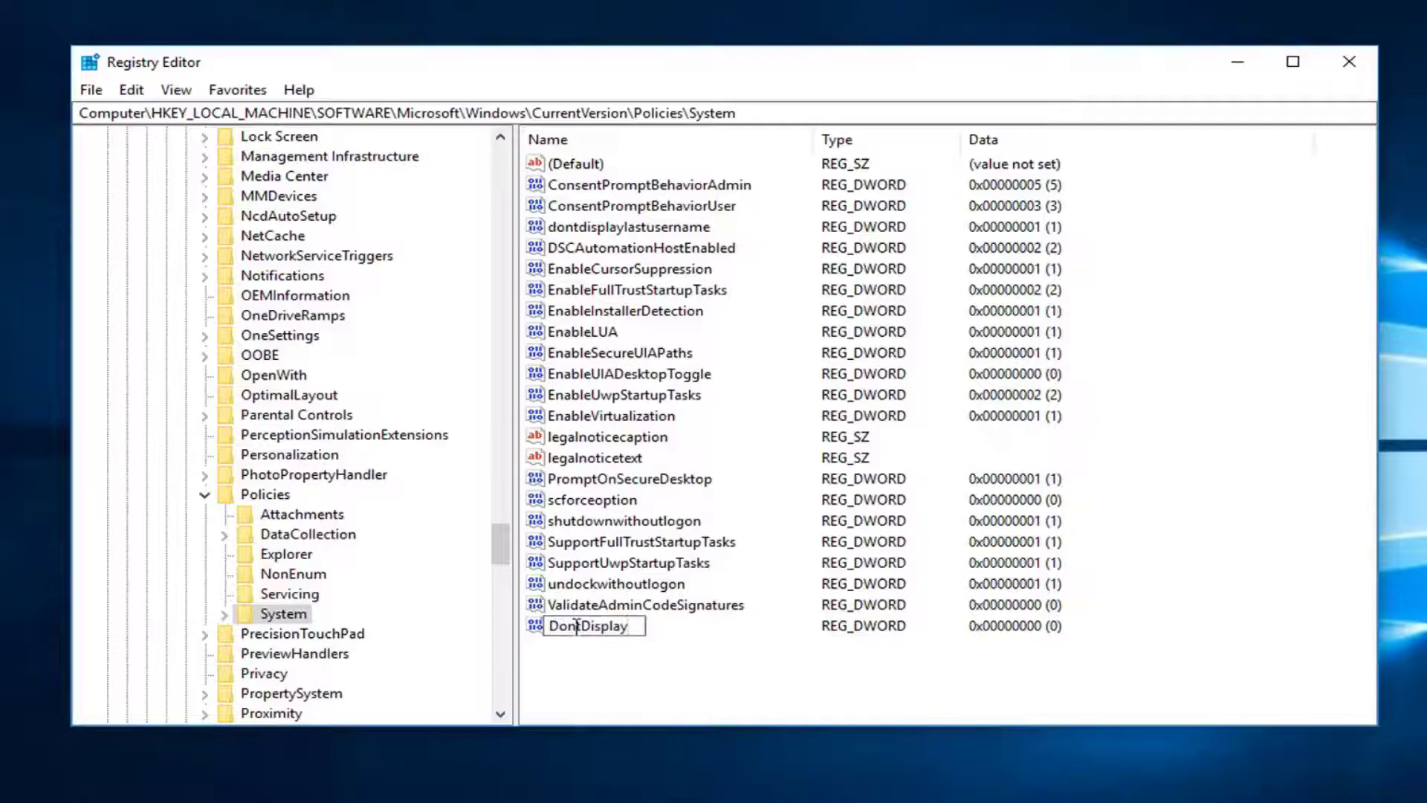
text(LockedUseerID)
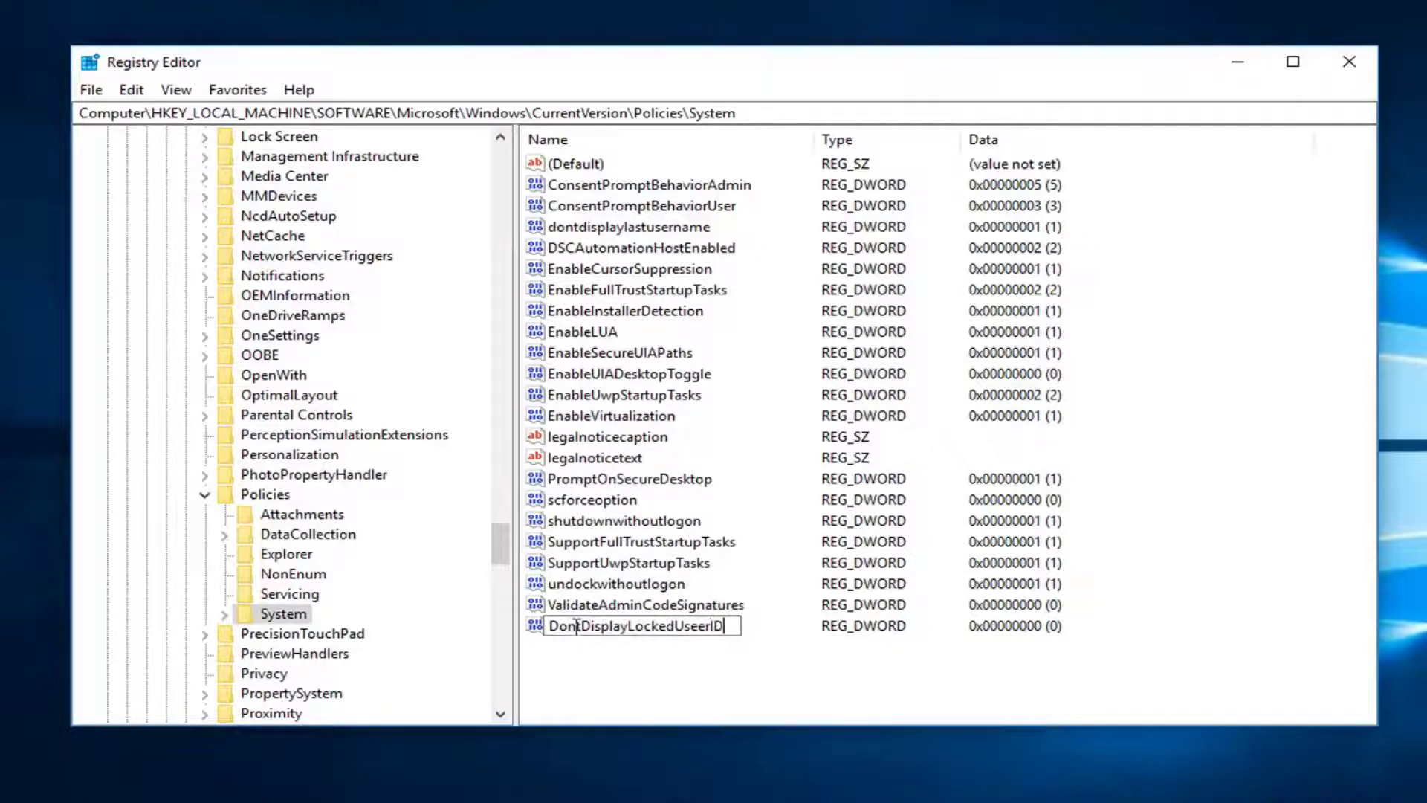
key(BackSpace)
key(BackSpace)
text(rID)
key(Return)
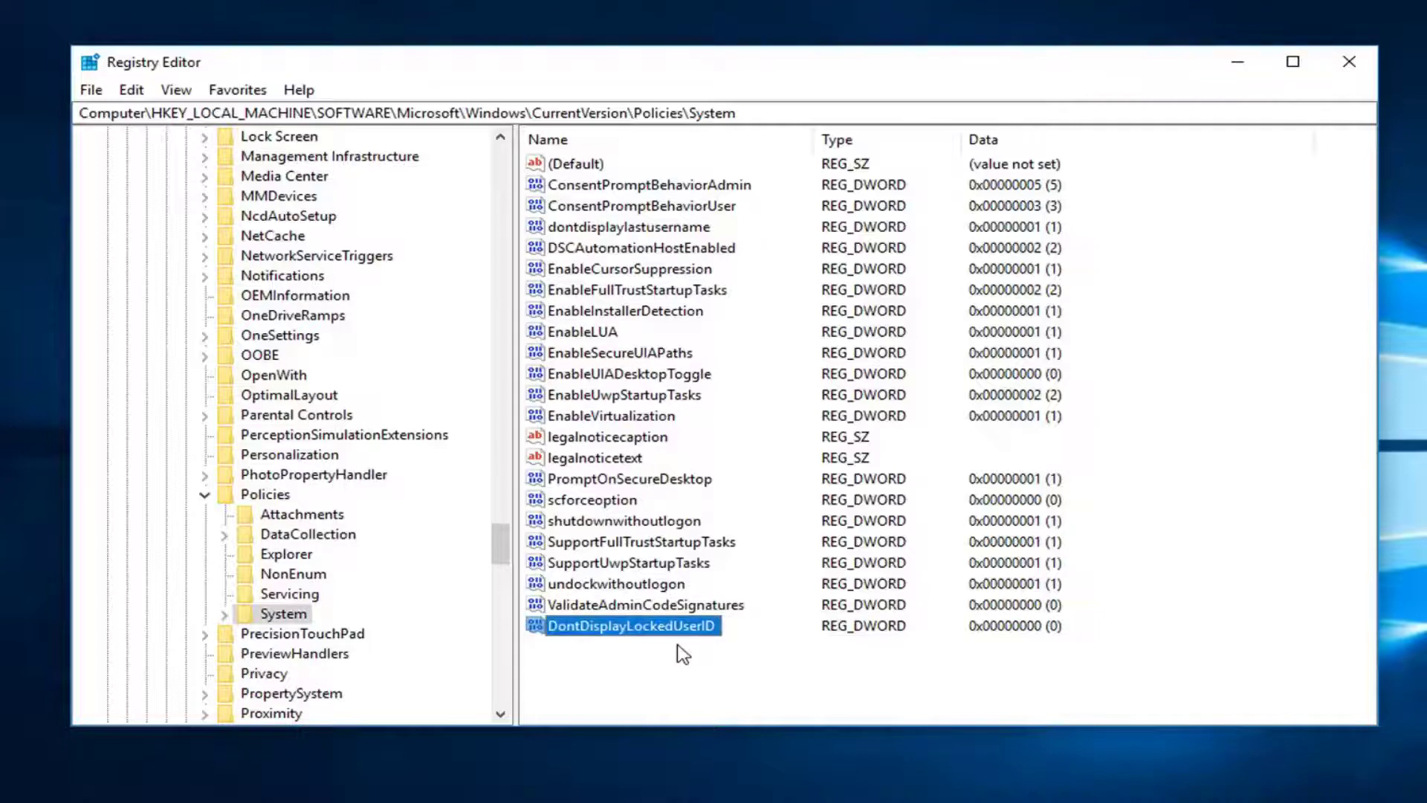
Set DontDisplayLockedUserID's value data to 3.
double_click(640, 626)
drag(363, 171, 801, 306)
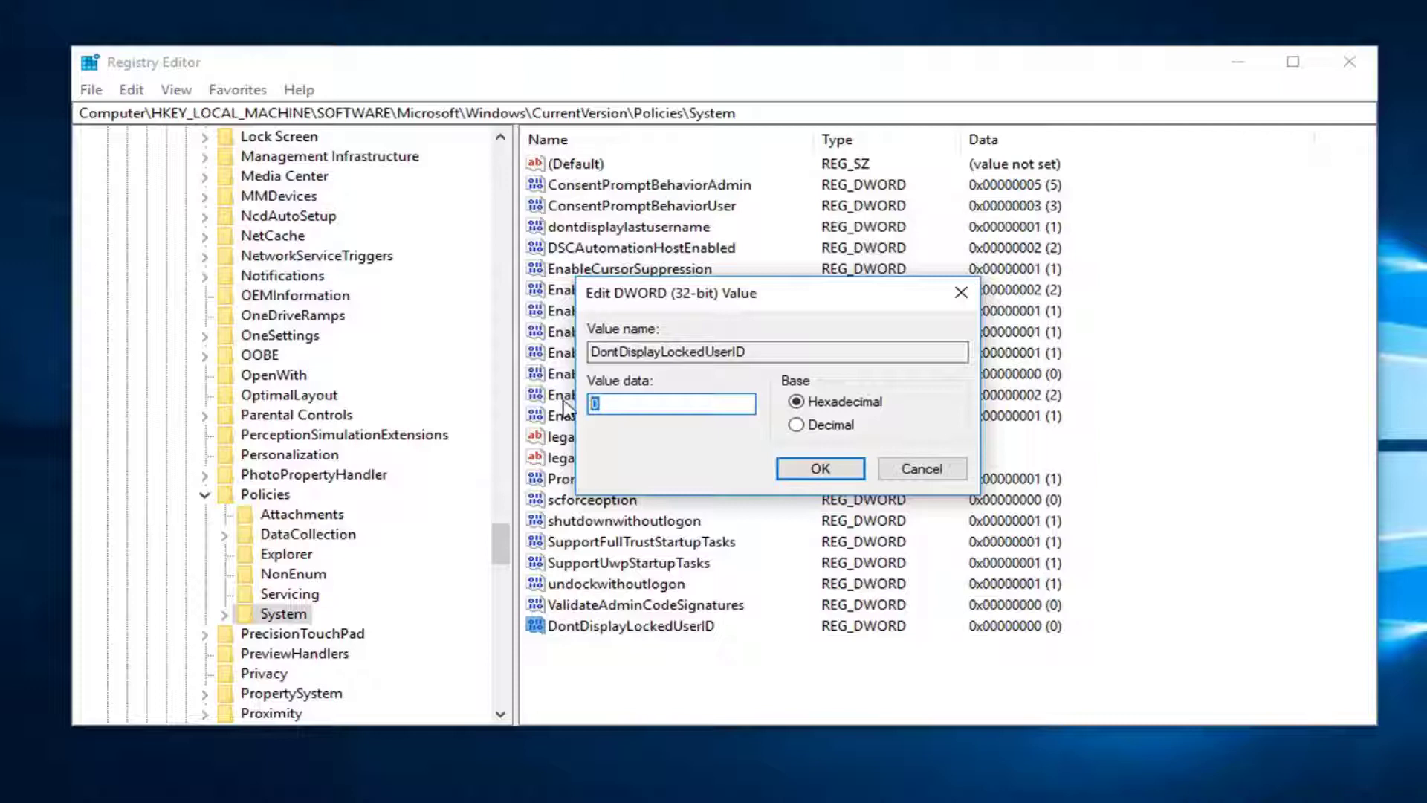
text(3)
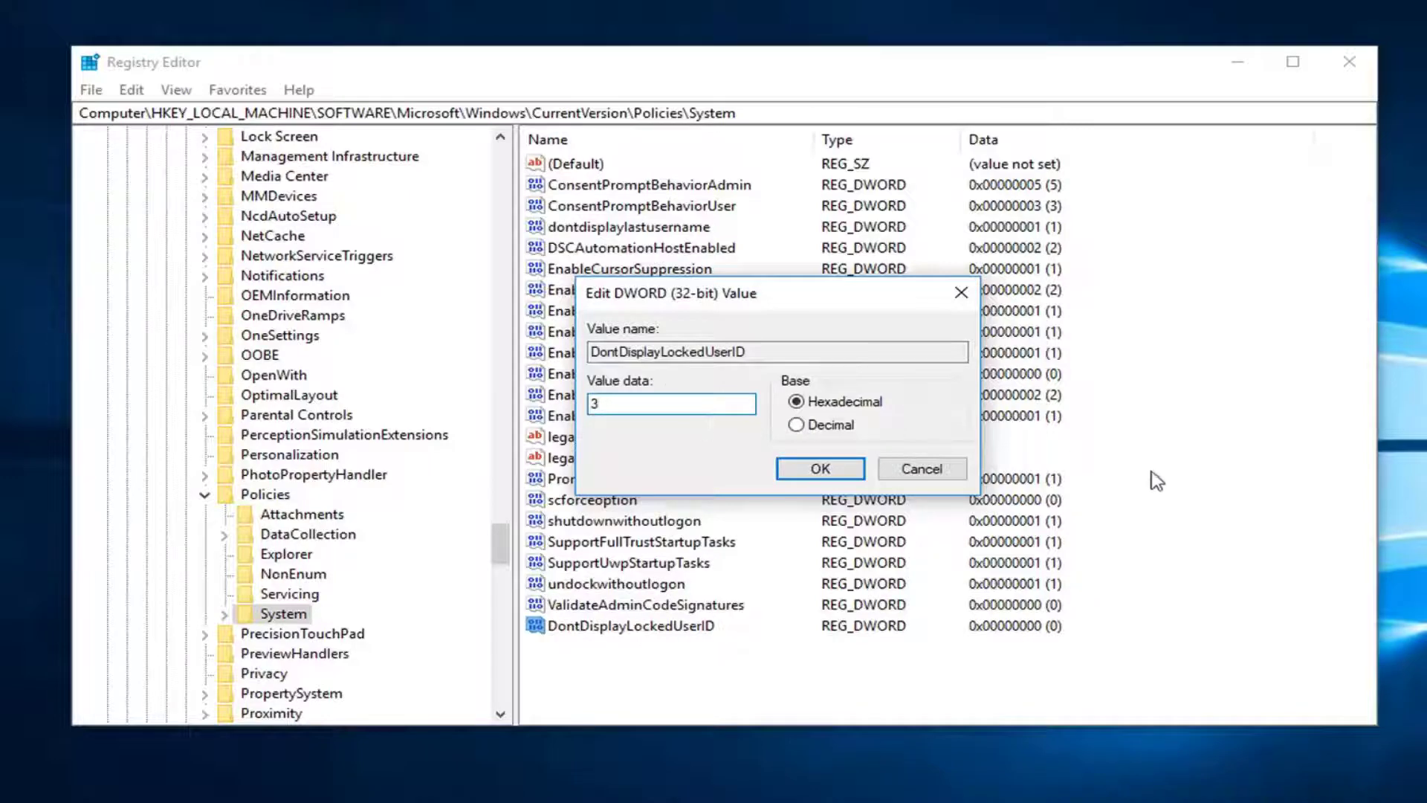
click(799, 461)
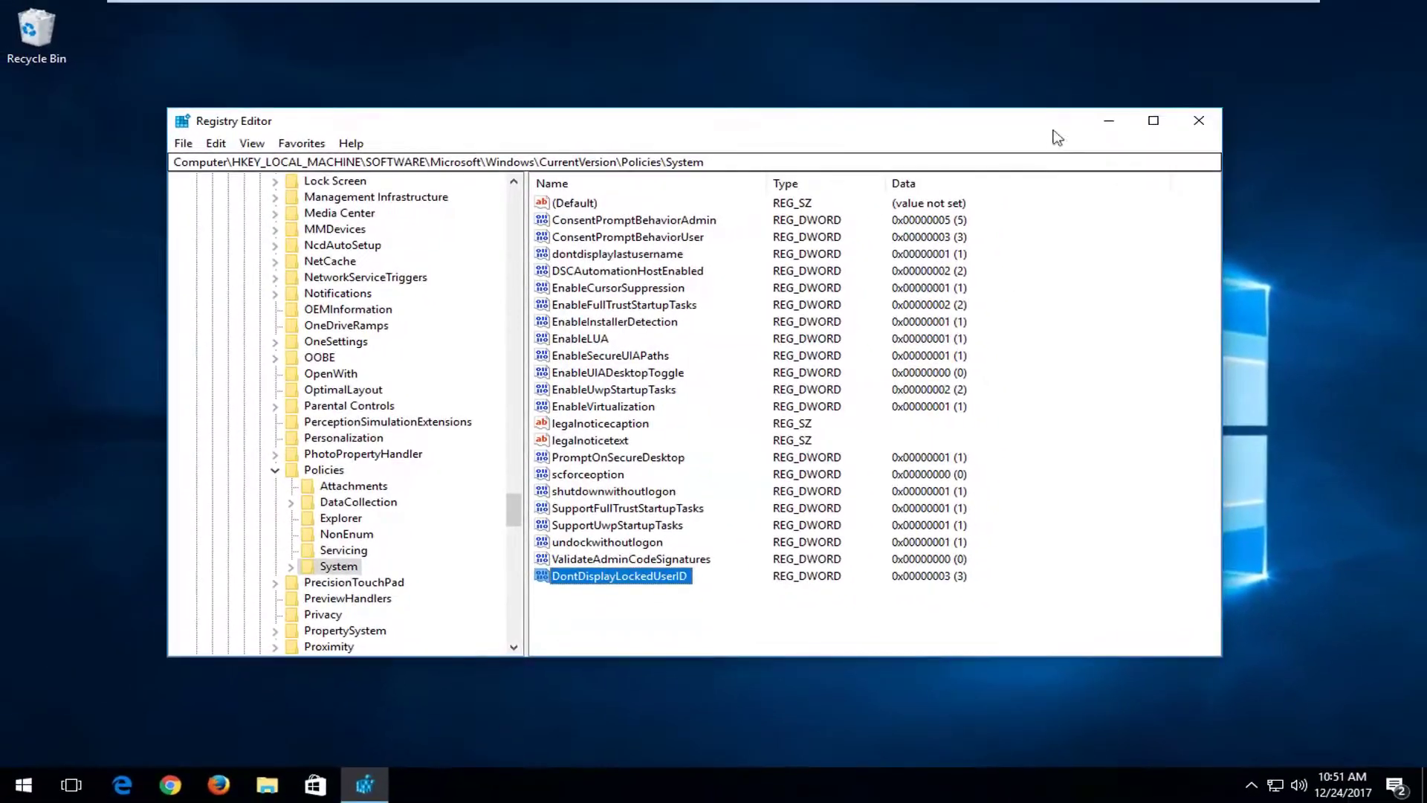
Close Registry Editor and restart Windows from the Start menu's power options.
click(1198, 121)
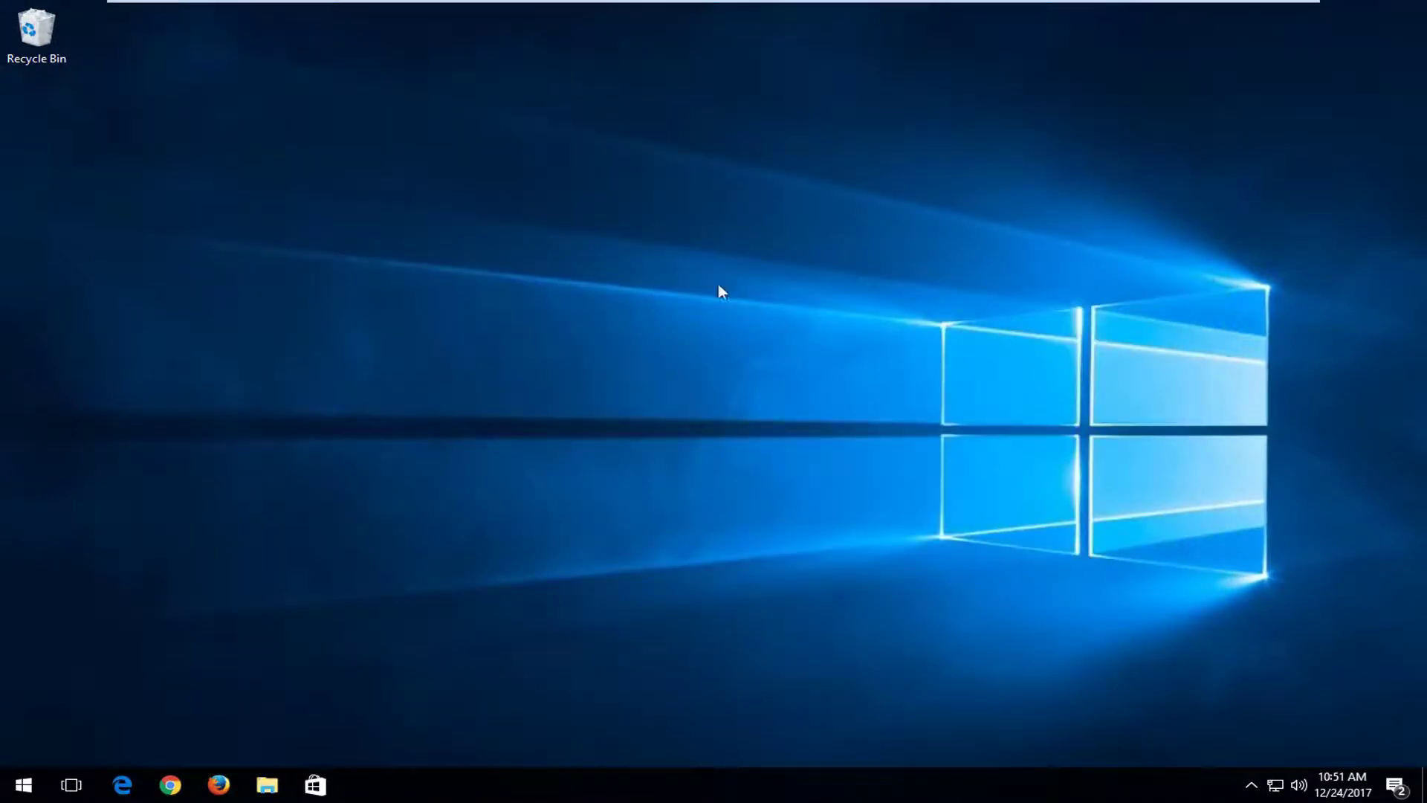
key(super)
click(22, 746)
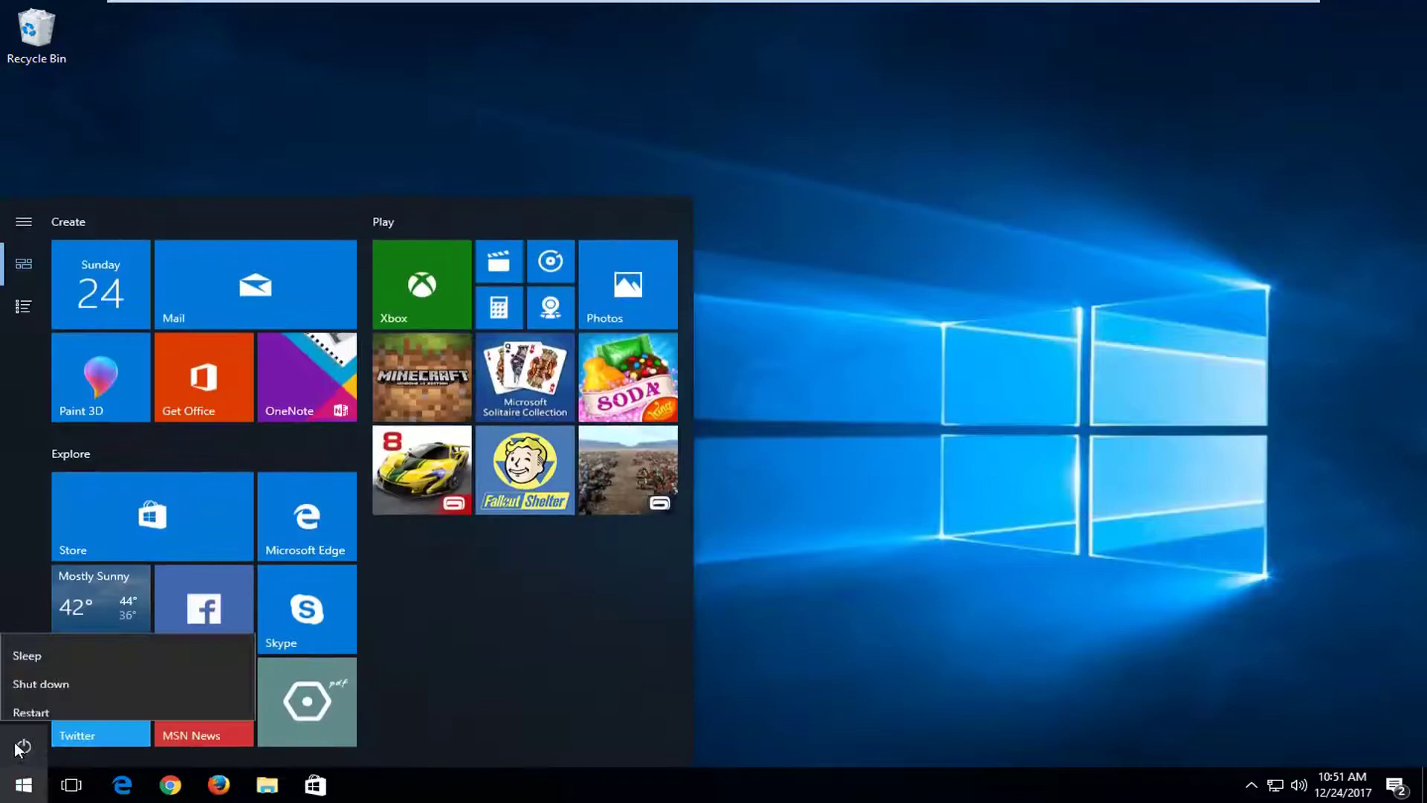
click(32, 691)
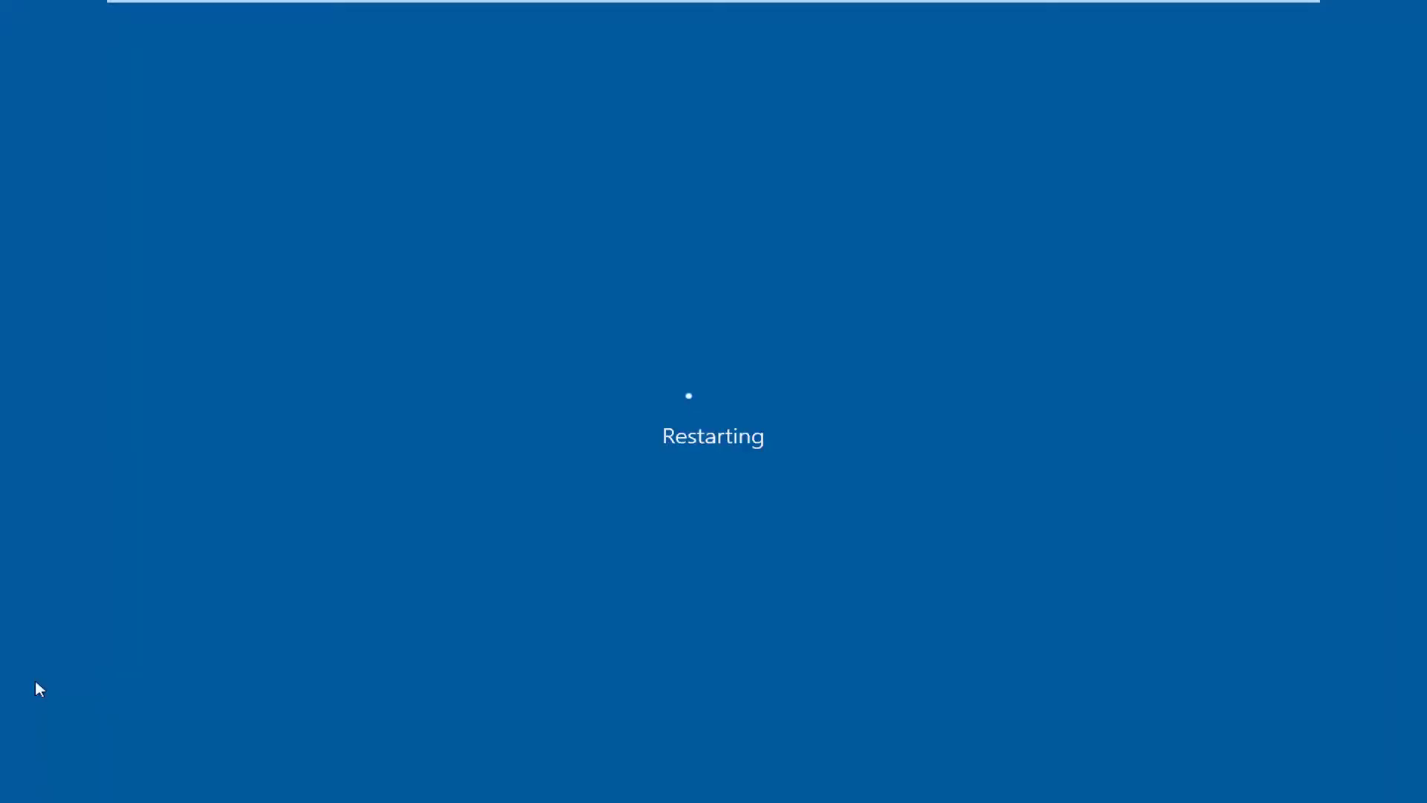